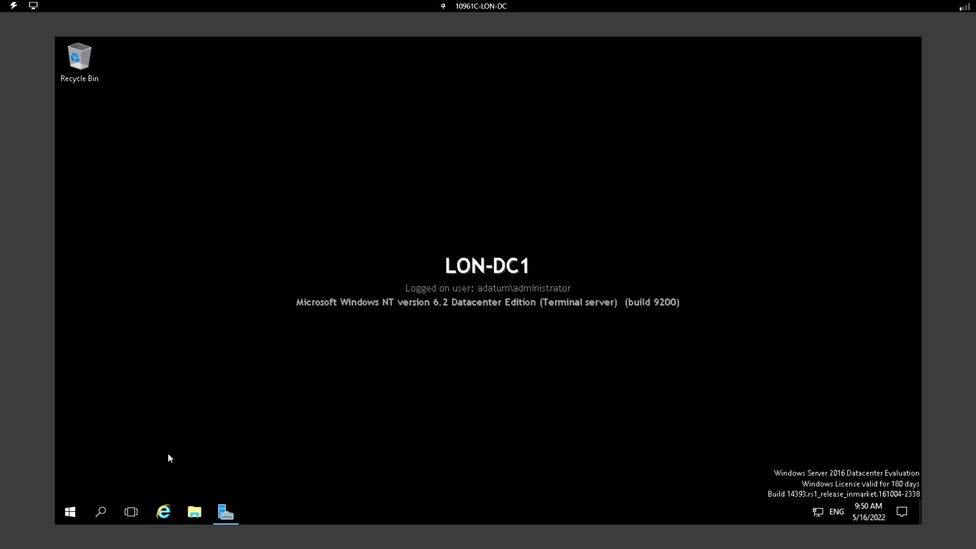
Launch Active Directory Users and Computers from Server Manager and close its window again.
left_click(70, 512)
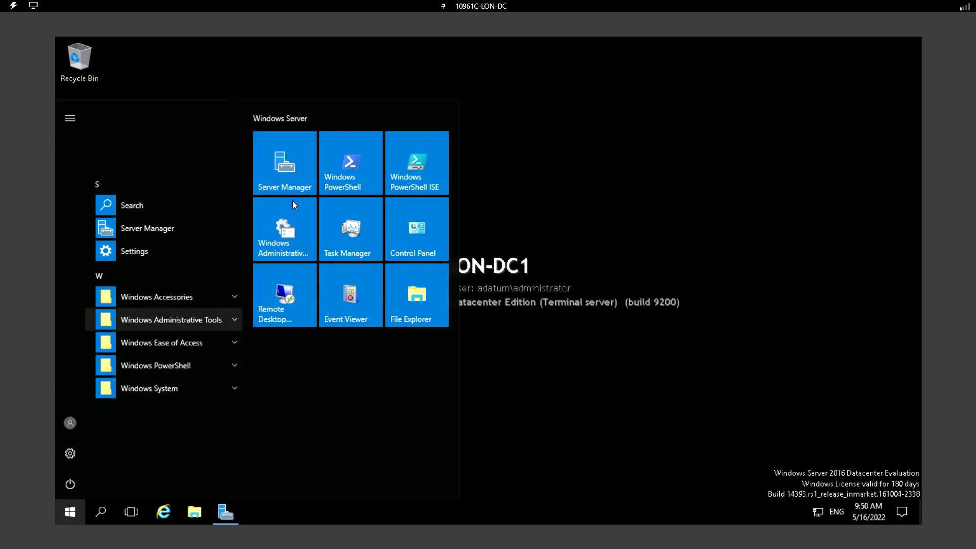
left_click(299, 179)
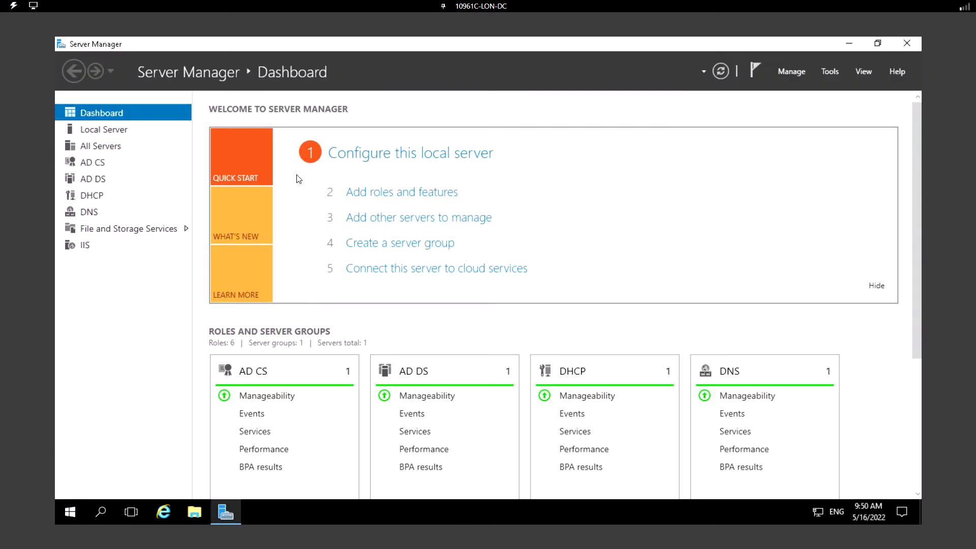
left_click(834, 71)
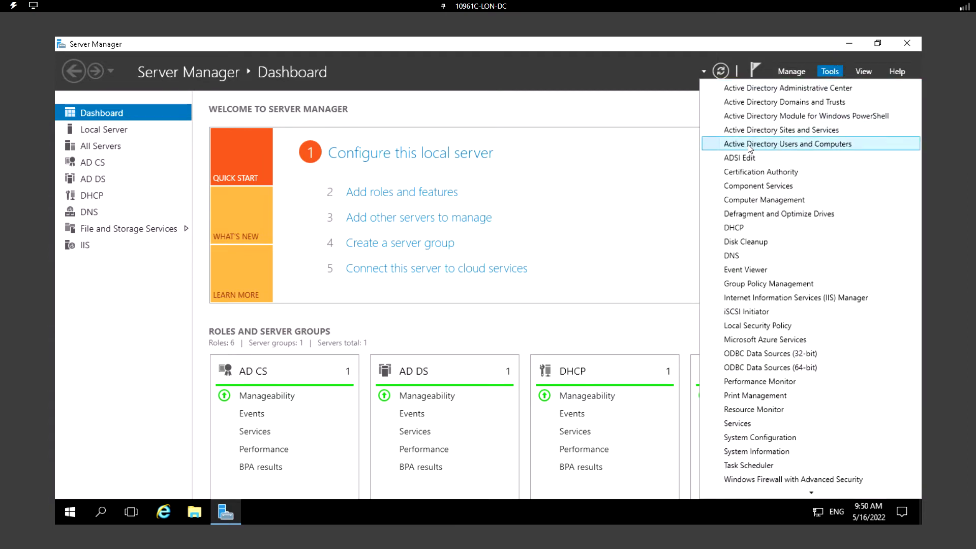
left_click(811, 145)
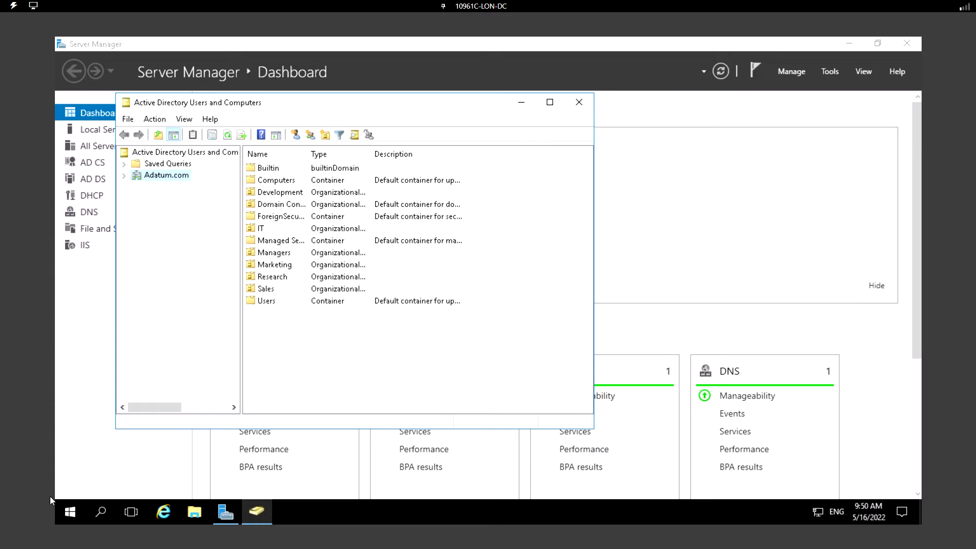
left_click(579, 102)
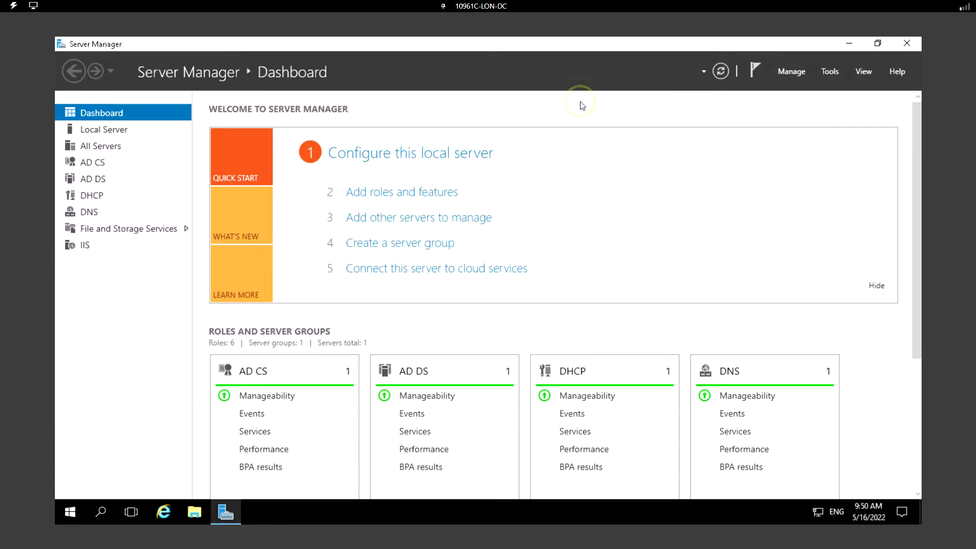
Open Active Directory Users and Computers from the Windows Administrative Tools and maximize its window.
left_click(72, 513)
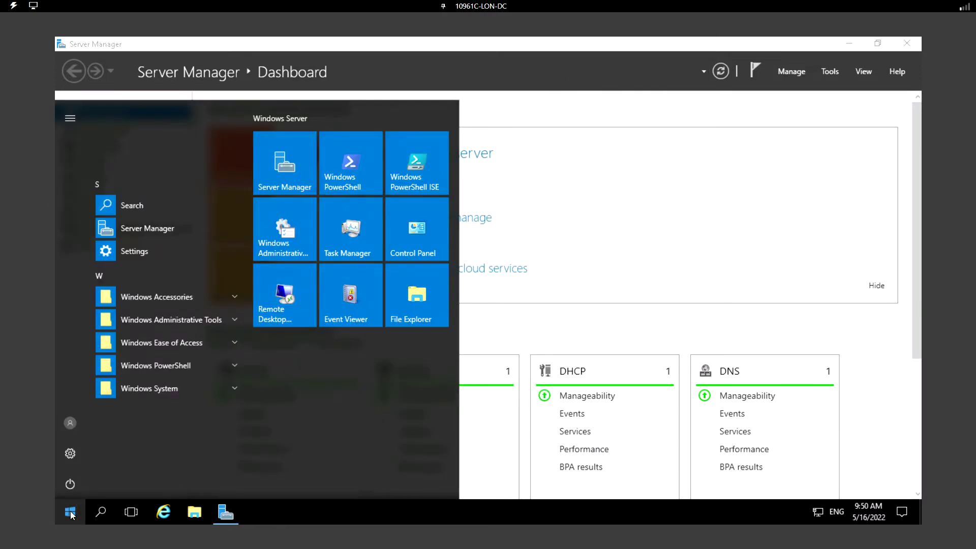
left_click(194, 322)
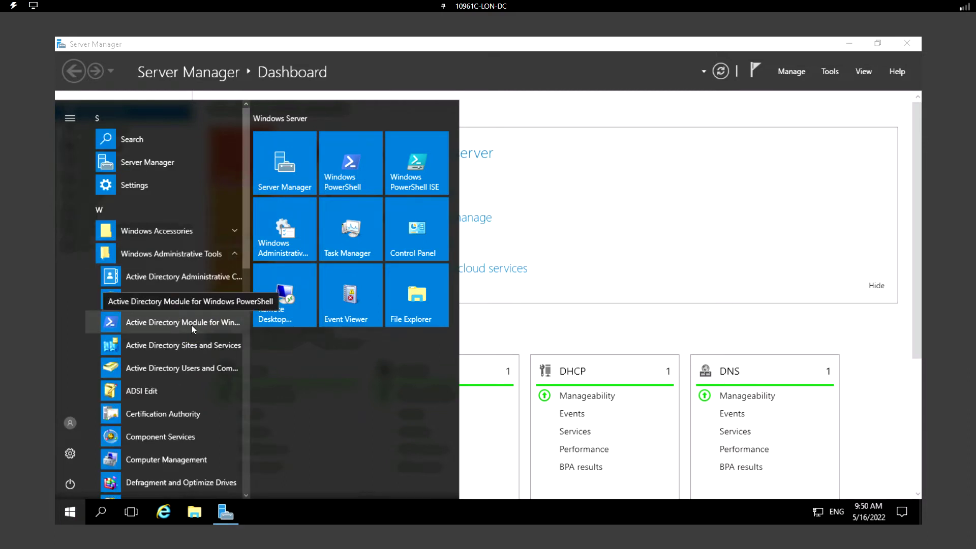
left_click(176, 375)
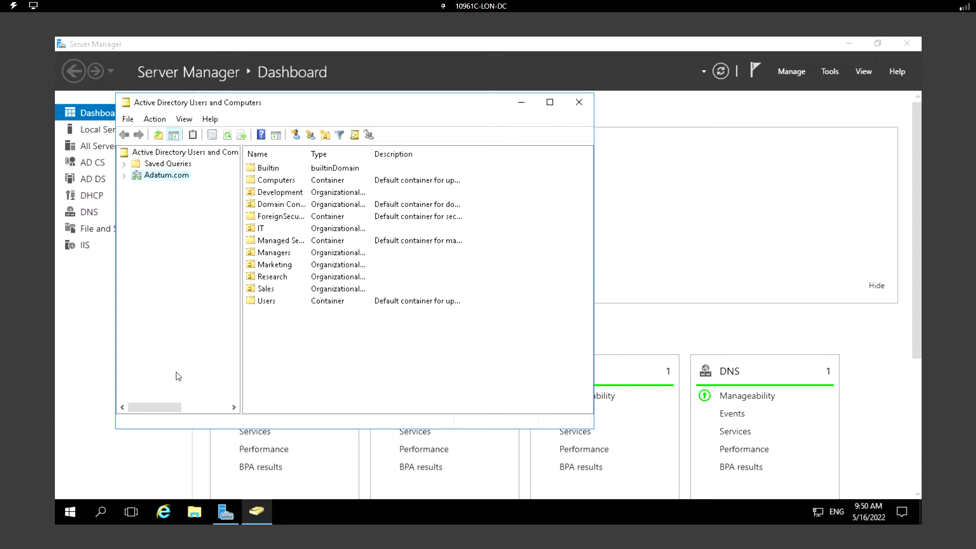
left_click(553, 105)
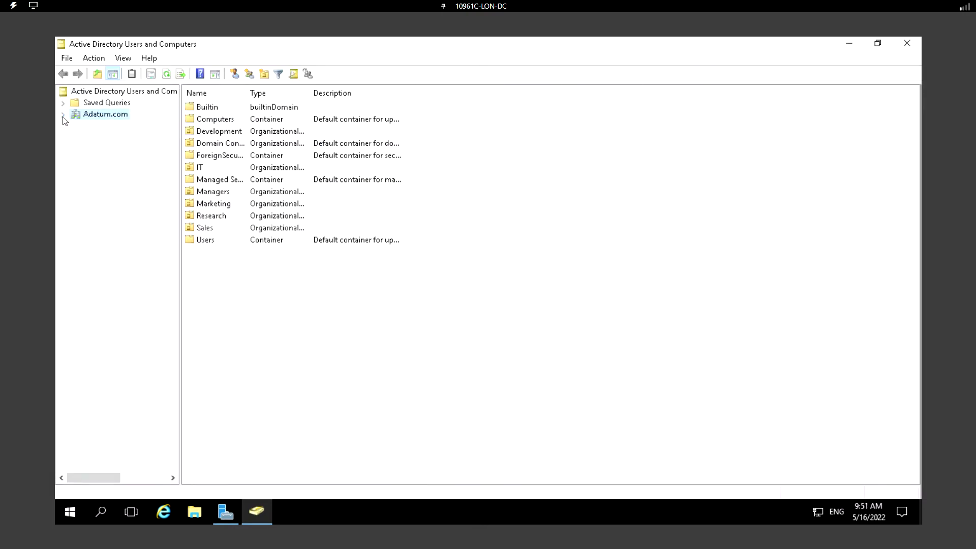
Display the Builtin container of the Adatum.com domain and widen the Name column to fit the full group names.
left_click(64, 115)
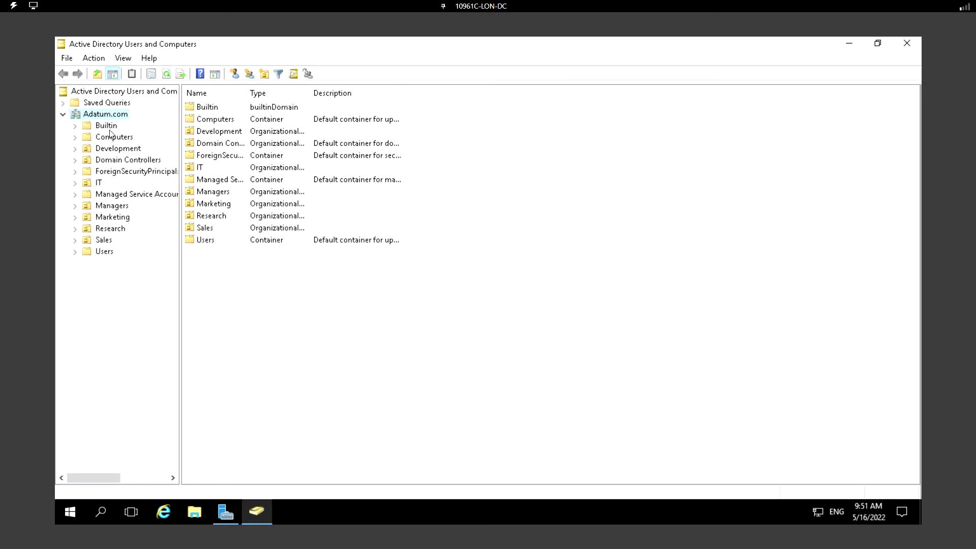
left_click(93, 126)
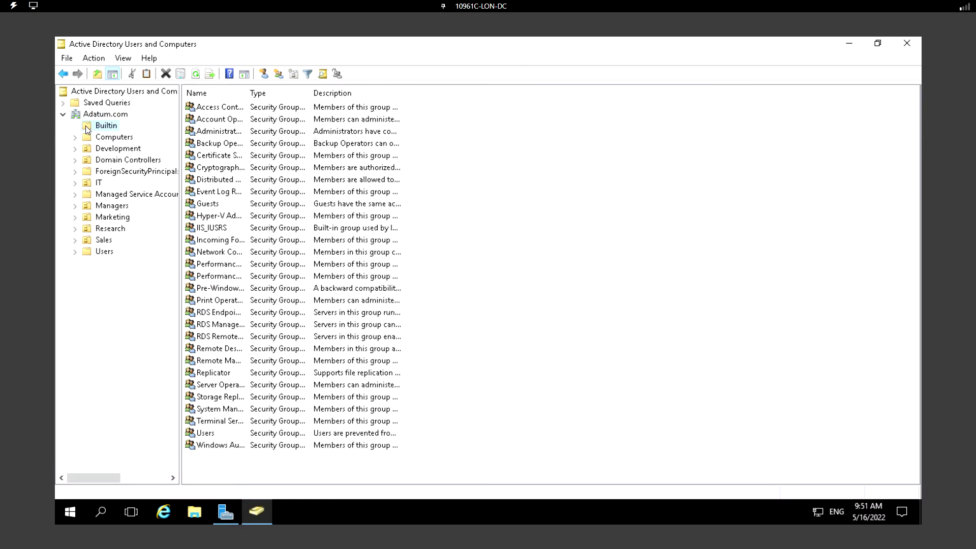
left_click_drag(246, 93, 259, 94)
double_click(260, 93)
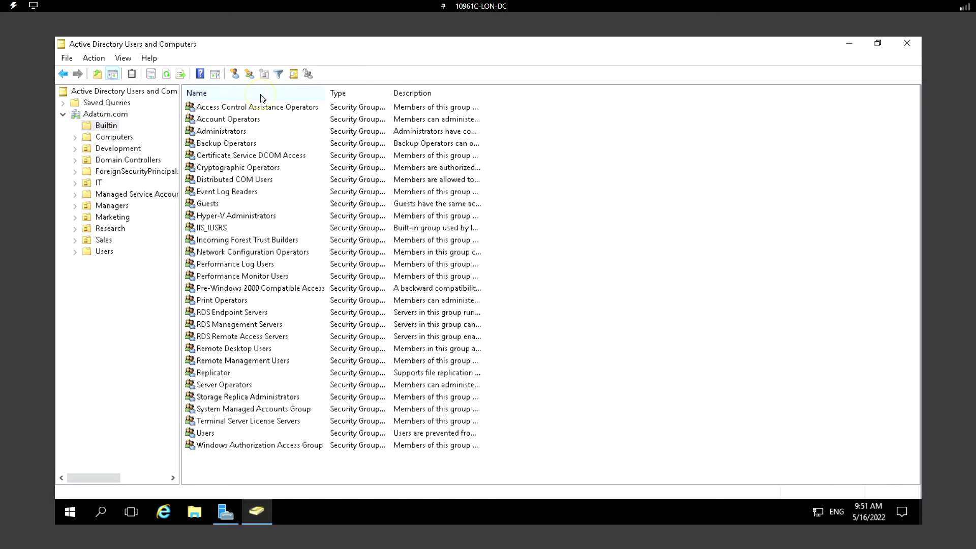
Examine the Administrators, Account Operators and Remote Desktop Users groups in Builtin, and LON-CL1 in the Computers container.
left_click(239, 130)
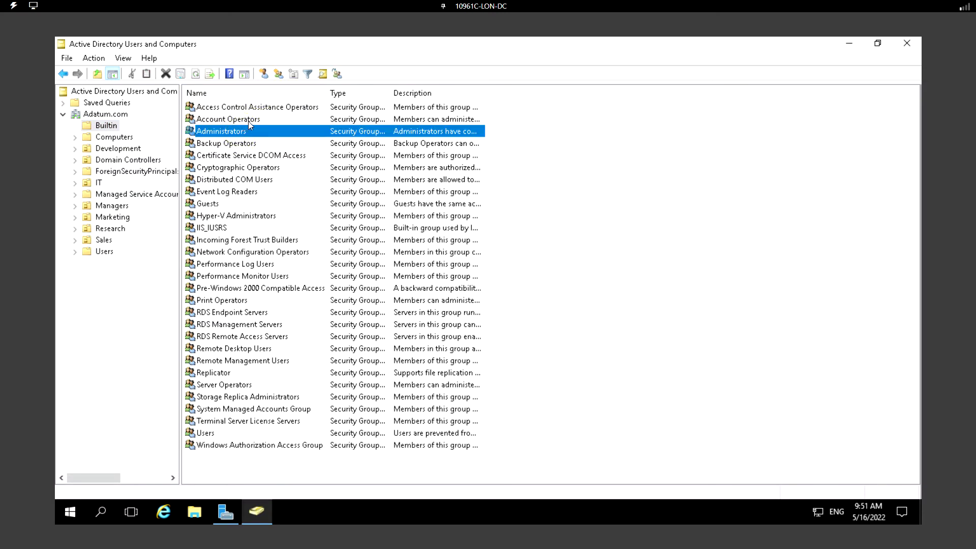
left_click(249, 121)
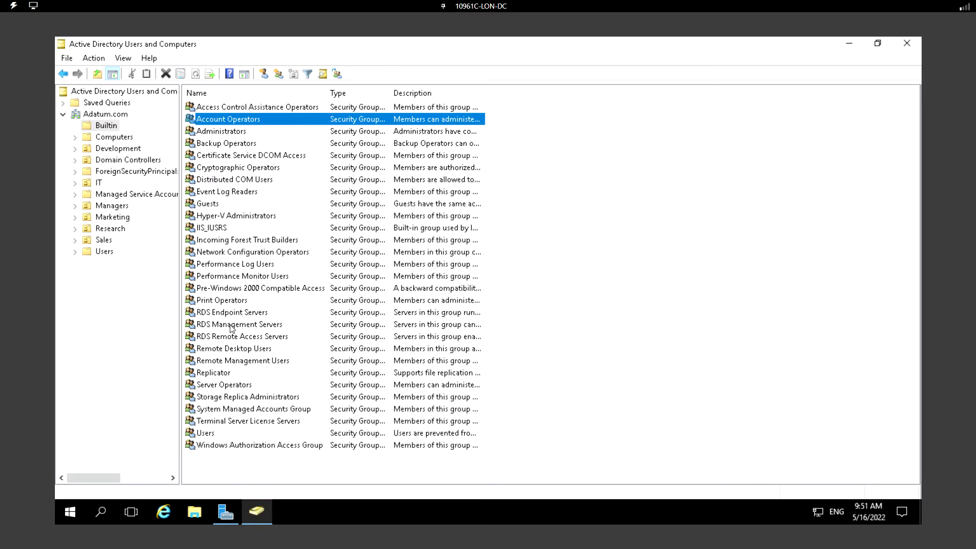
left_click(240, 349)
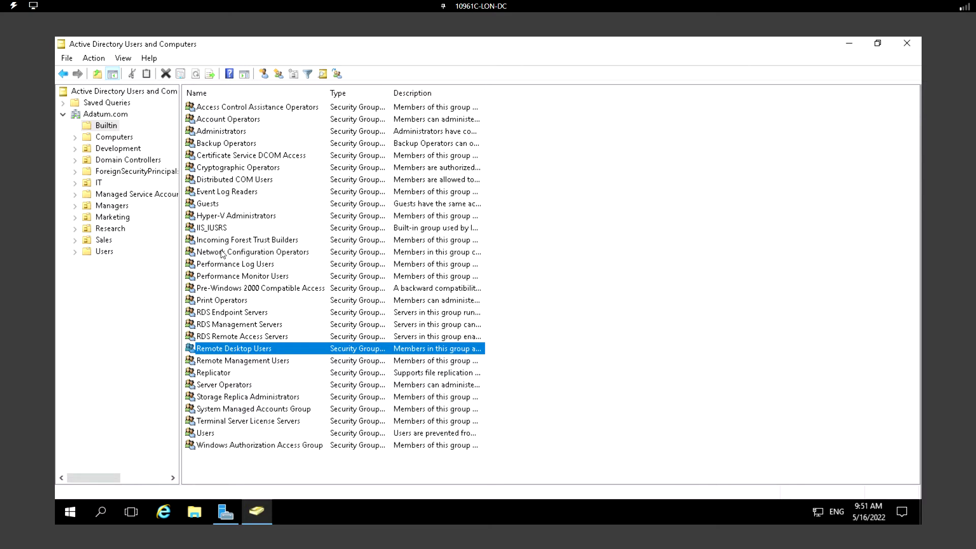
left_click(110, 137)
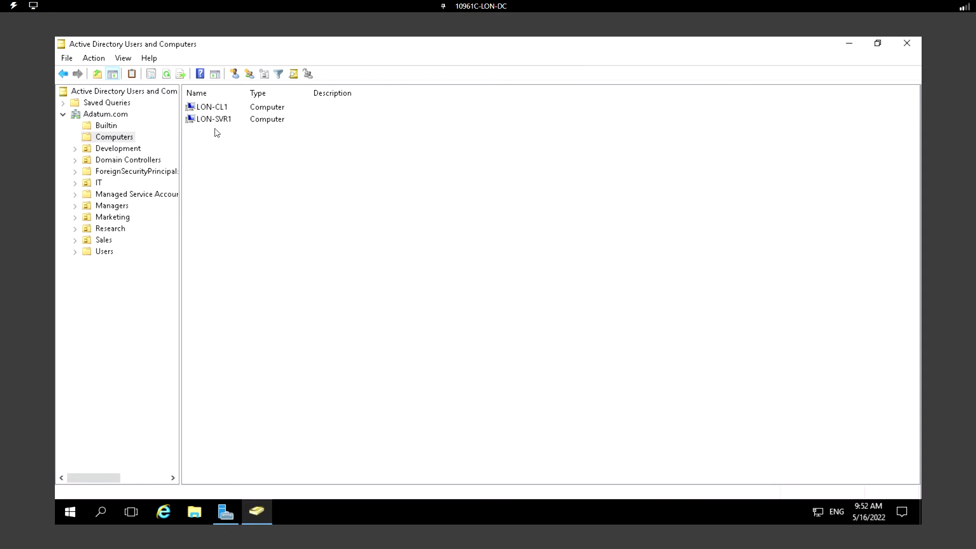
left_click(216, 110)
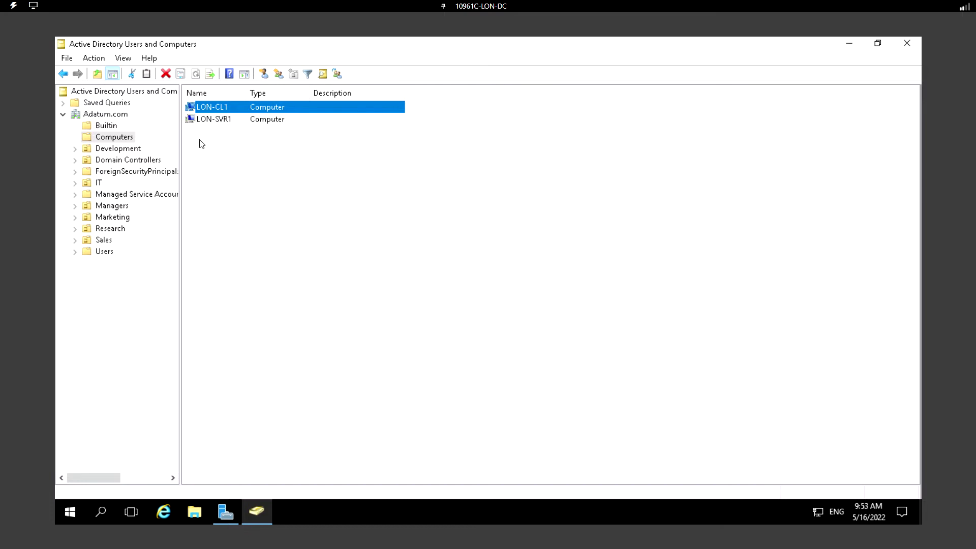
Create an organizational unit named TSTCOMPUTERS directly under Adatum.com, keeping protection from accidental deletion enabled.
right_click(95, 116)
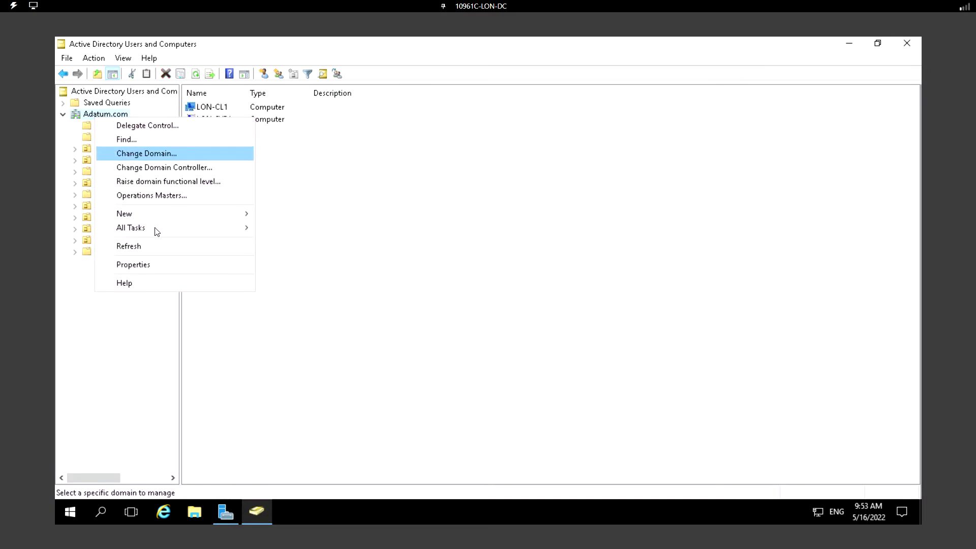
mouse_move(157, 214)
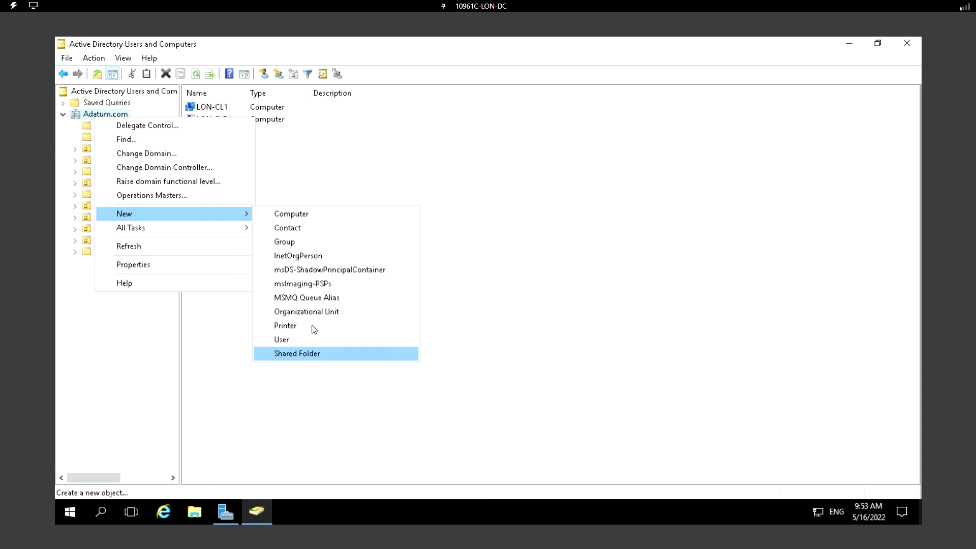
left_click(320, 313)
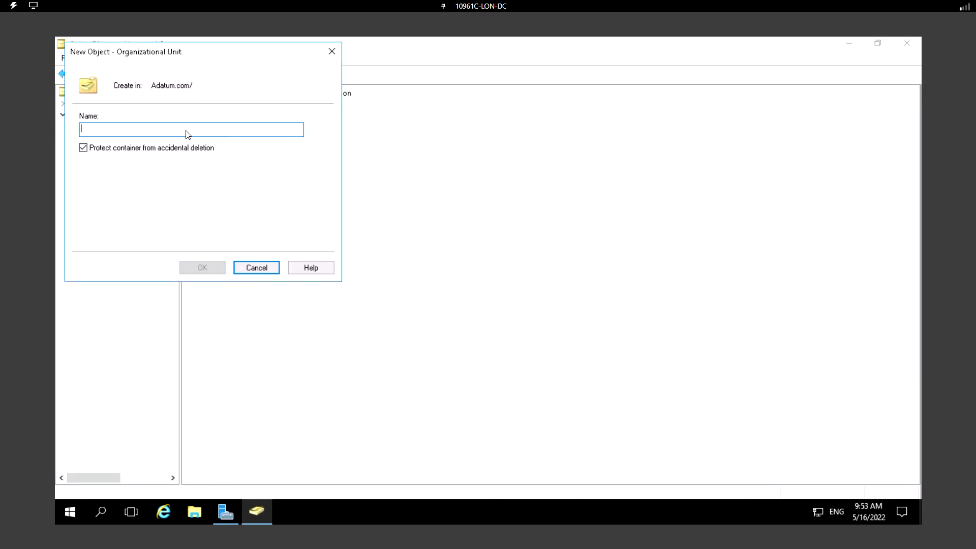
type("TSTCOMPUTERS")
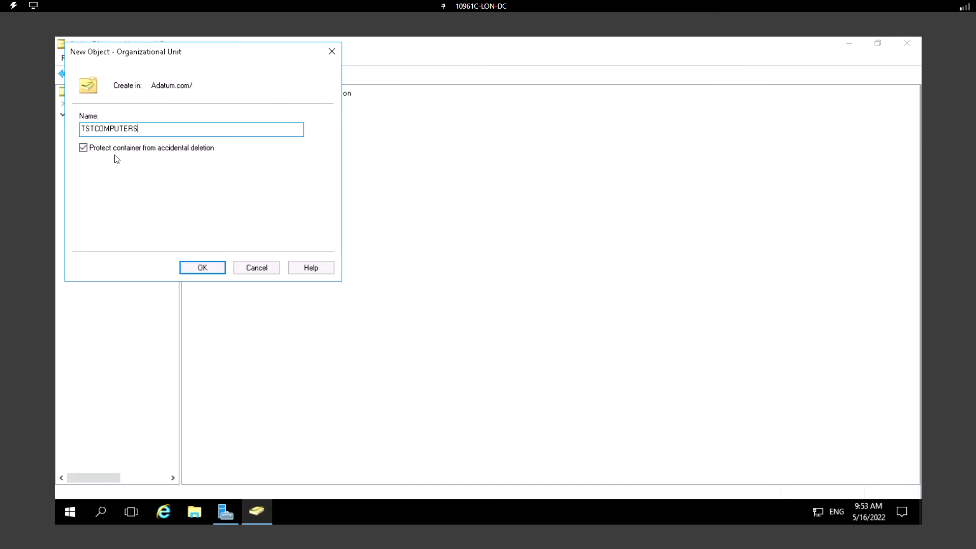
left_click(216, 269)
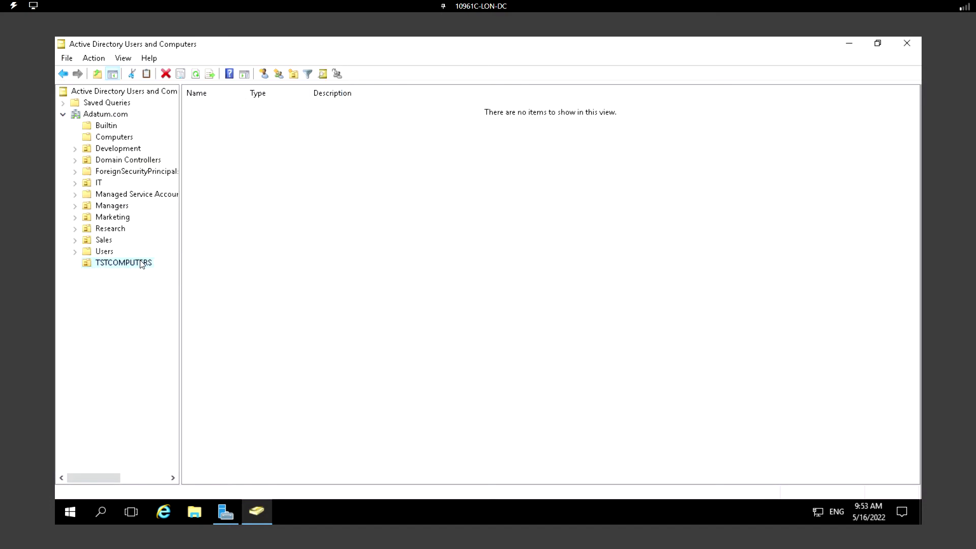
Move the LON-CL1 computer account from the Computers container into the TSTCOMPUTERS organizational unit.
left_click(107, 138)
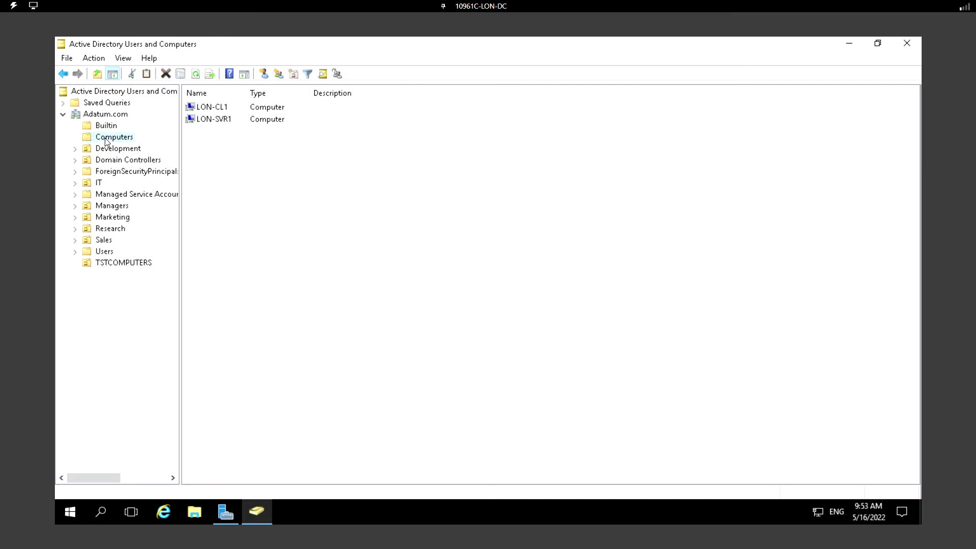
right_click(208, 111)
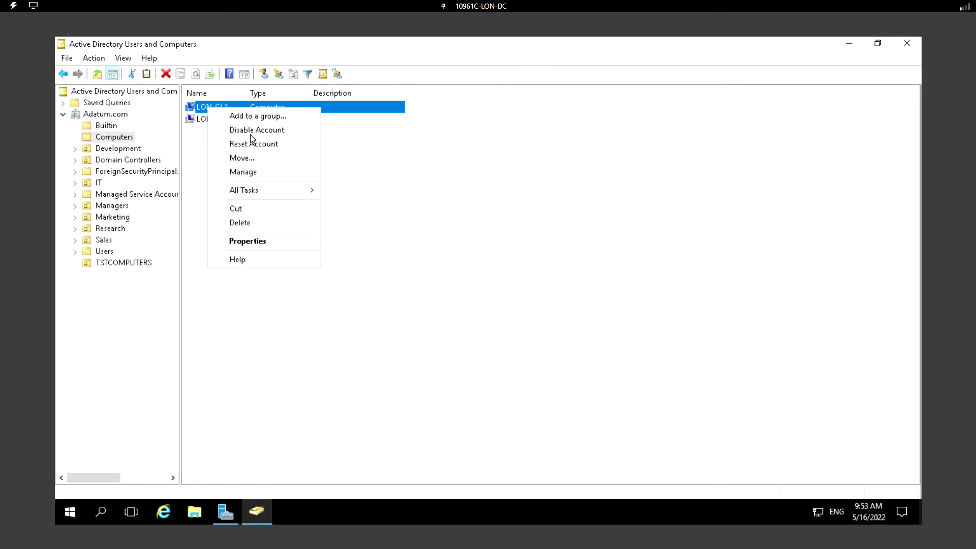
right_click(196, 107)
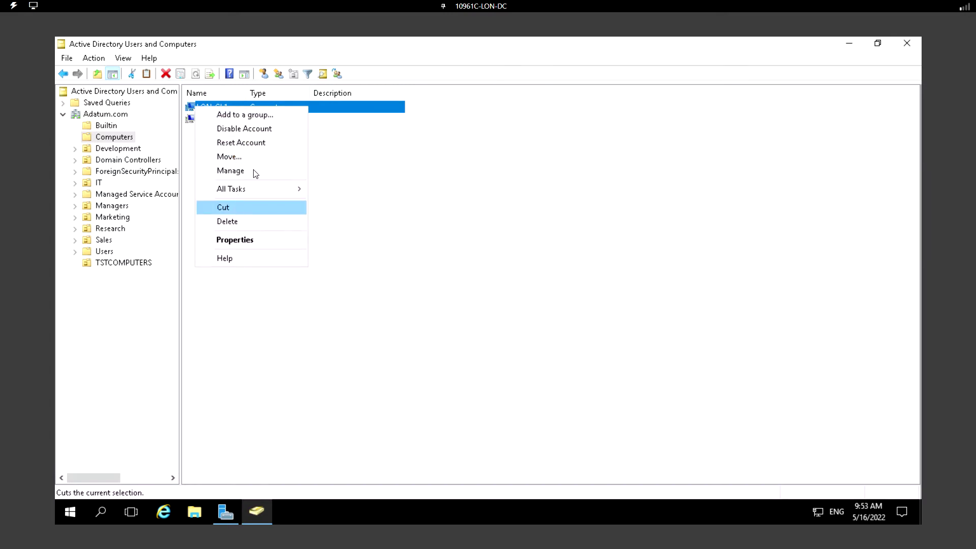
left_click(236, 159)
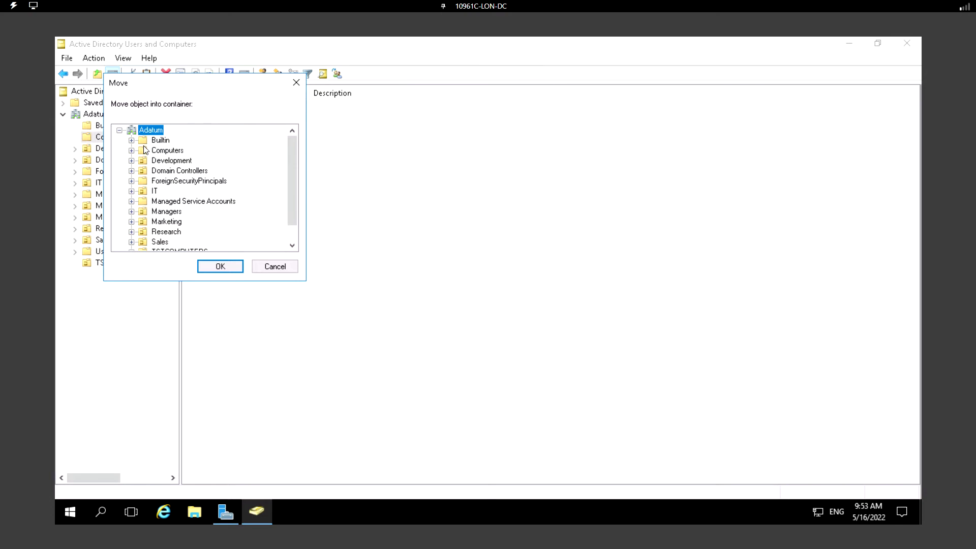
scroll(186, 213, "down", 1)
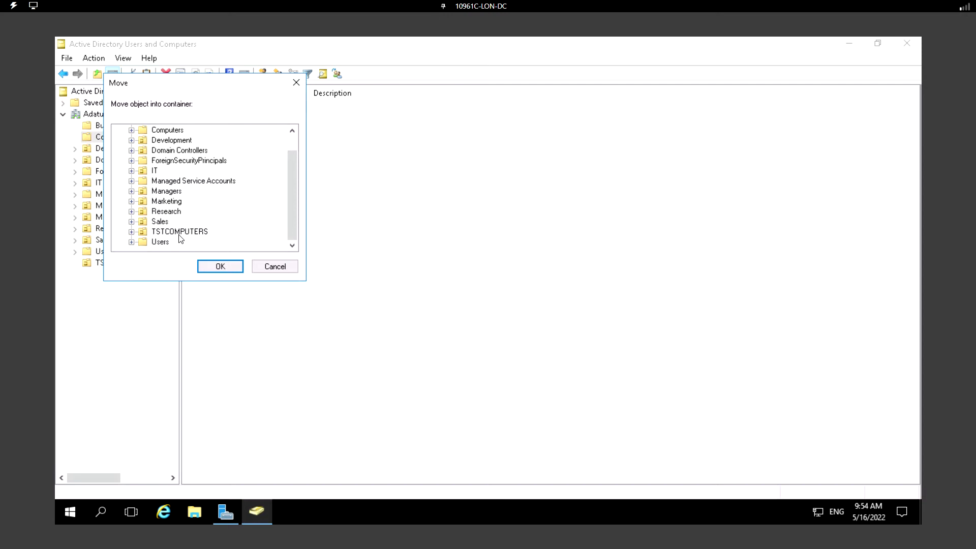
left_click(172, 233)
left_click(131, 232)
left_click(232, 269)
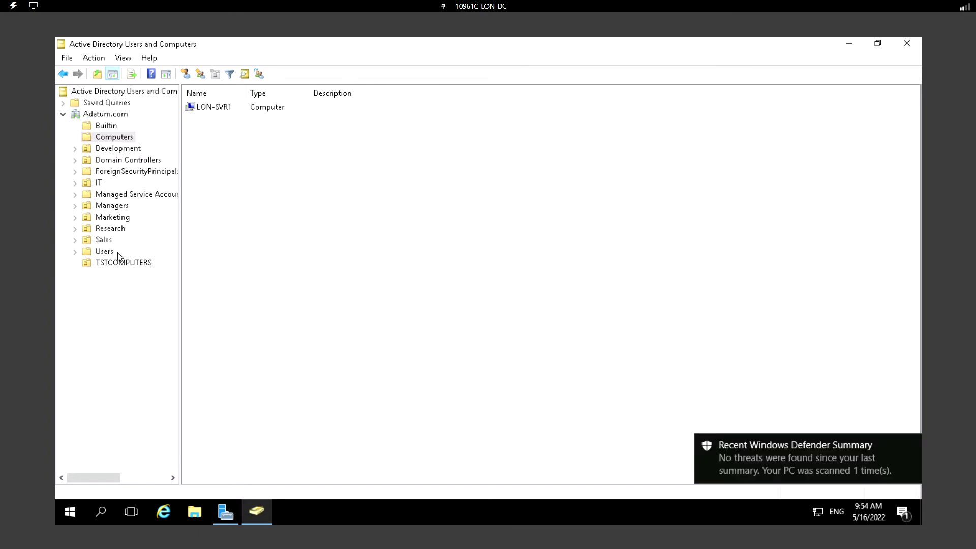
Open the properties of LON-CL1 in TSTCOMPUTERS and review its general and operating system details.
left_click(109, 262)
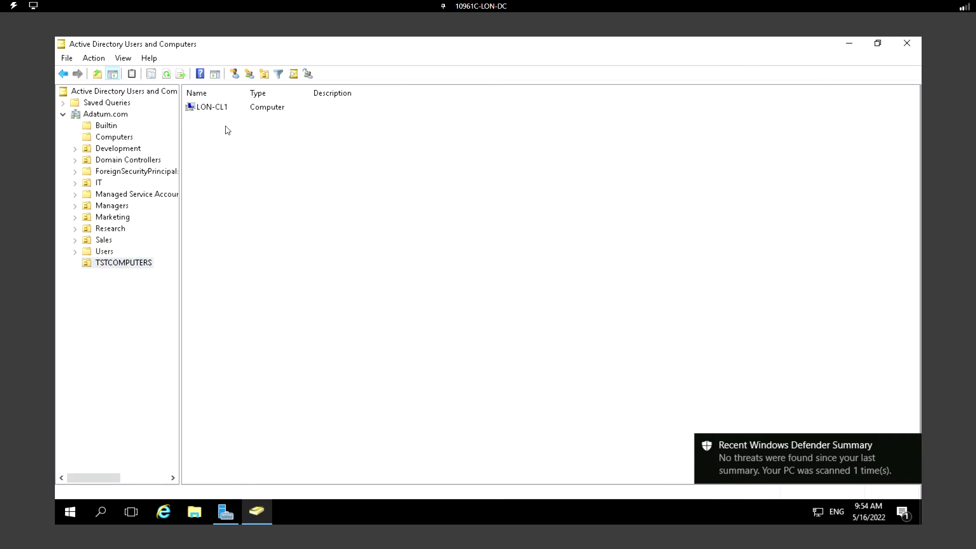
left_click(214, 107)
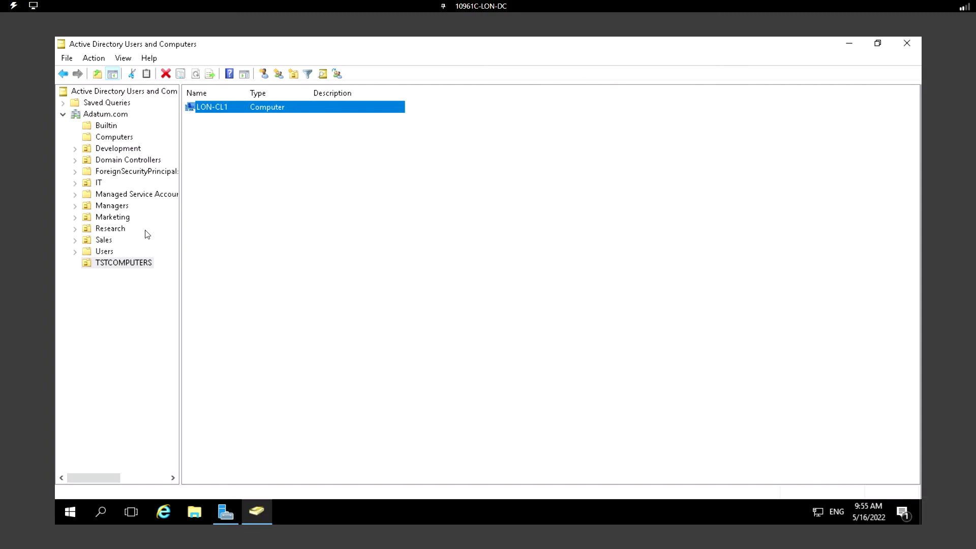
right_click(213, 110)
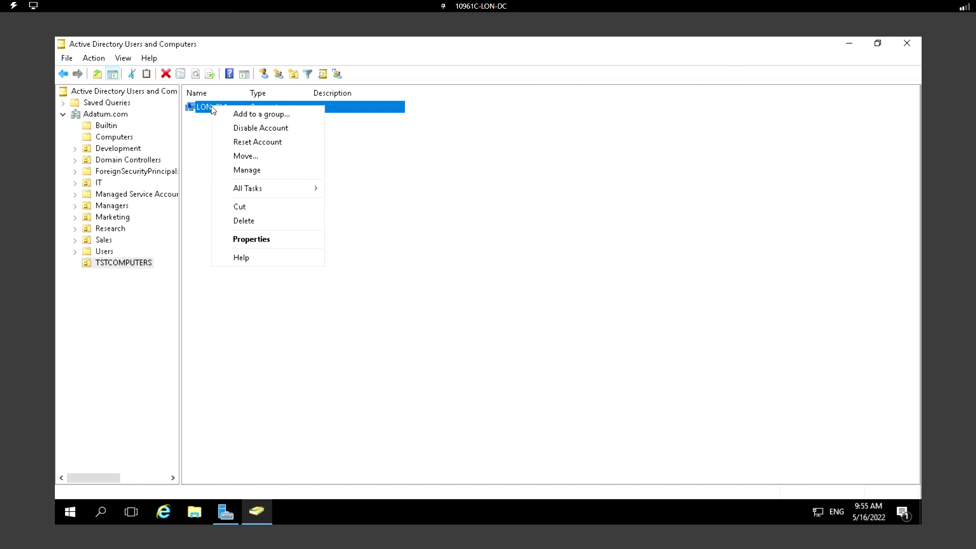
left_click(267, 239)
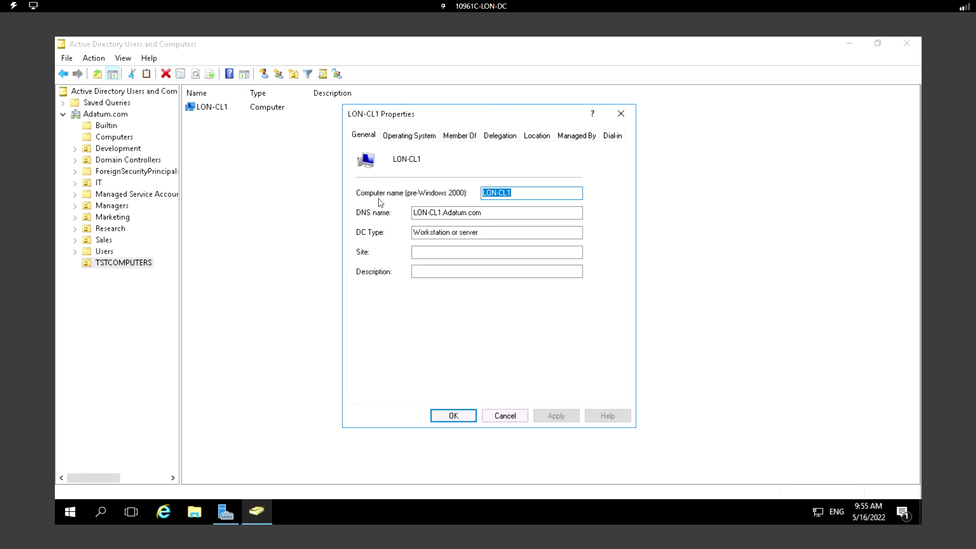
left_click(529, 192)
left_click(493, 215)
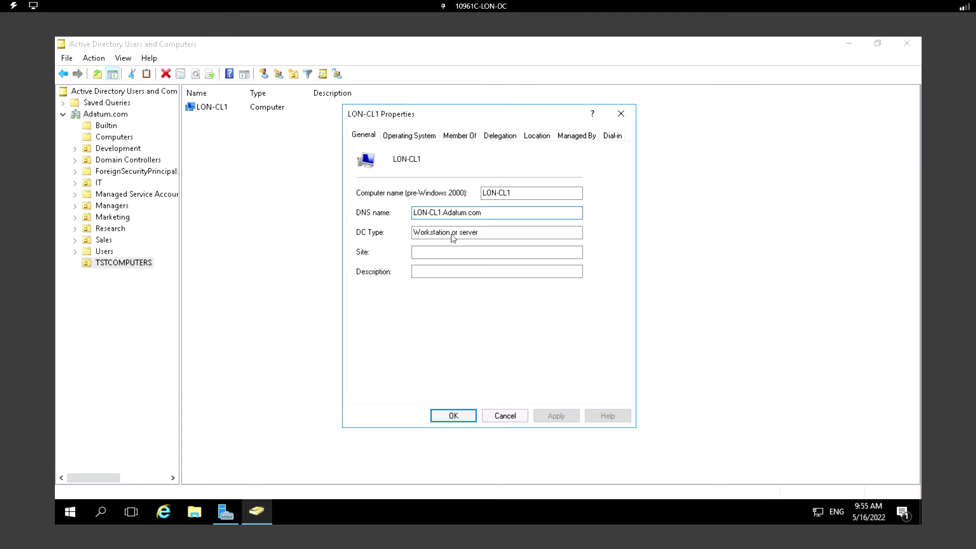
left_click(502, 233)
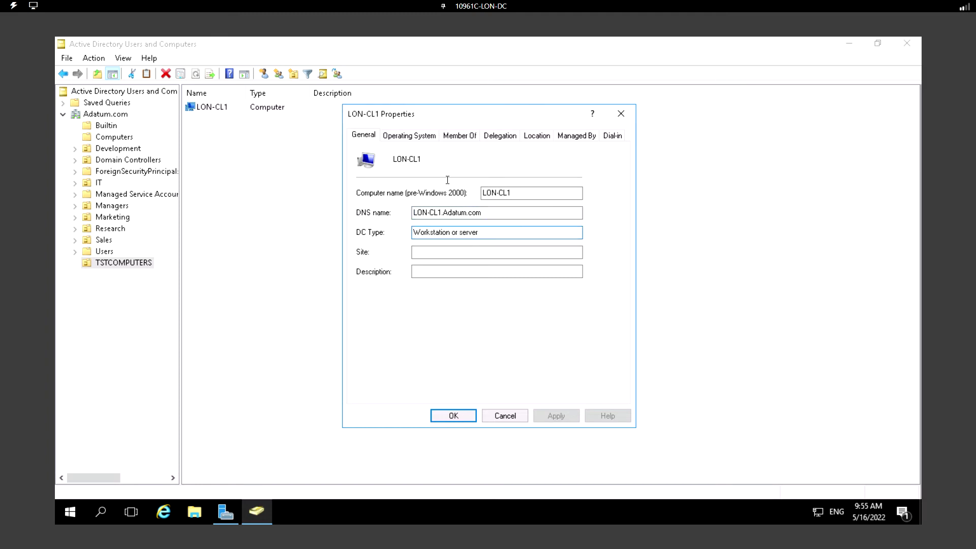
left_click(409, 135)
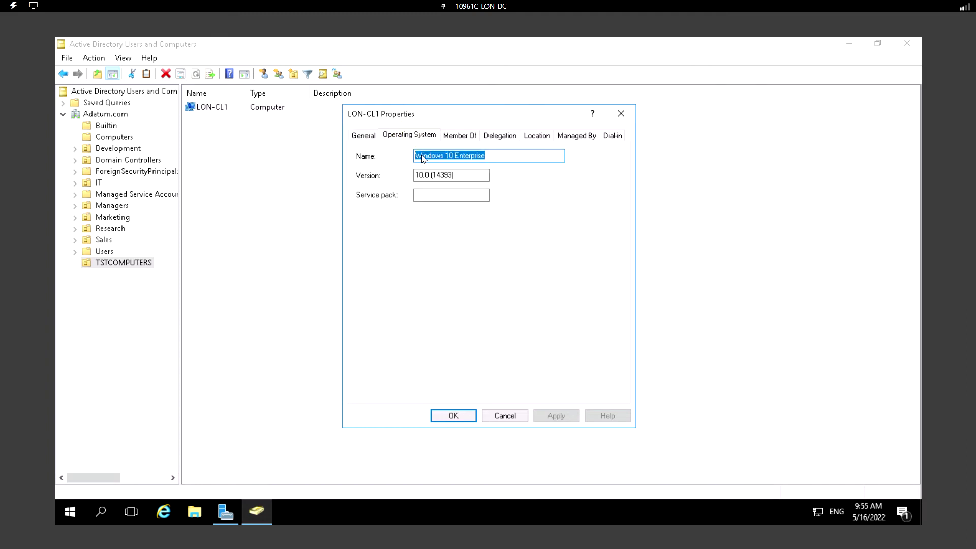
Review the group membership of LON-CL1 and view the group selection for adding memberships, closing it without adding a group.
left_click(501, 157)
left_click(467, 137)
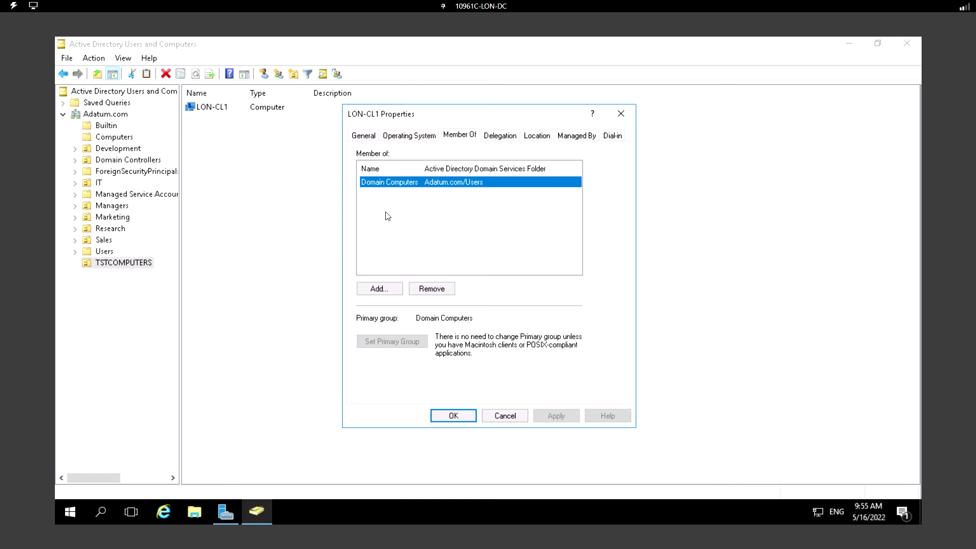
left_click(388, 288)
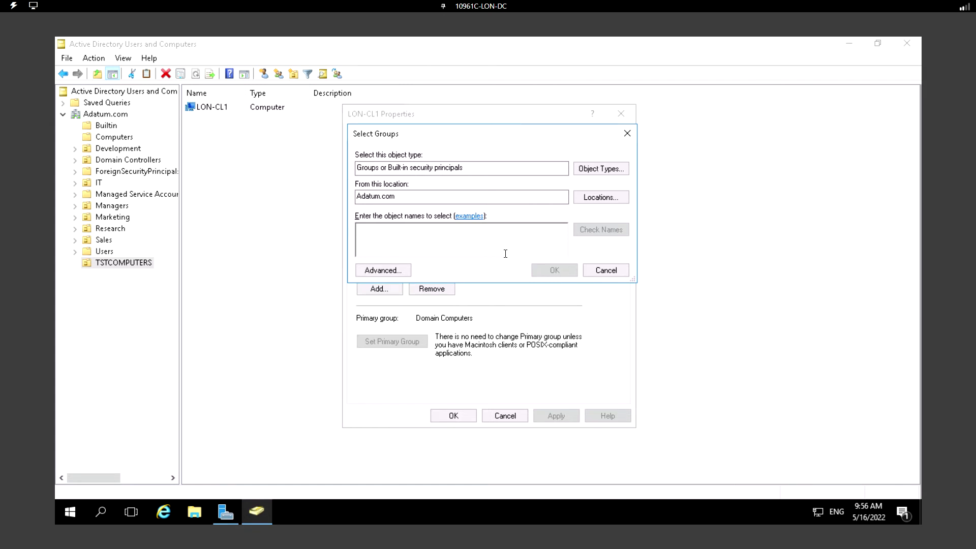
left_click(606, 270)
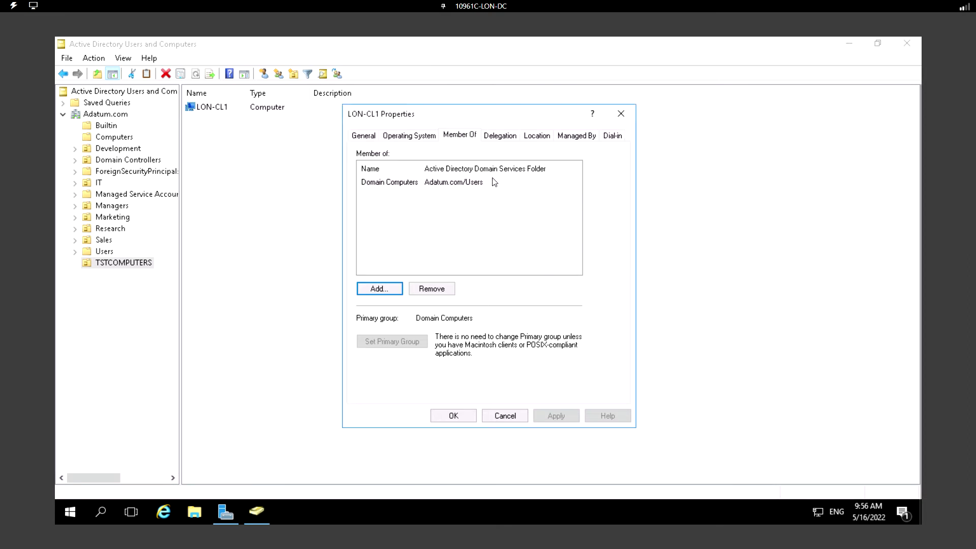
Review the delegation, location, managed-by and dial-in settings of LON-CL1, and close its properties without changes.
left_click(505, 137)
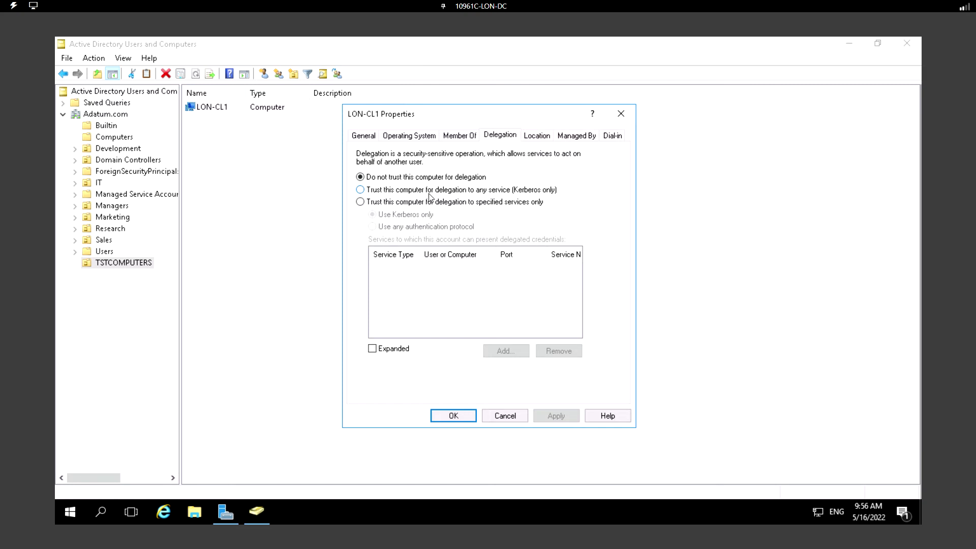
left_click(534, 136)
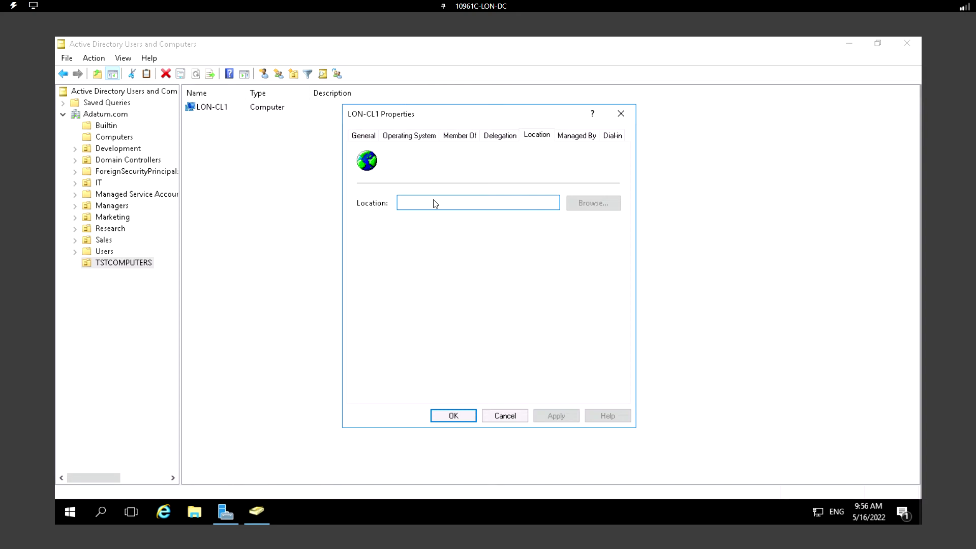
left_click(582, 137)
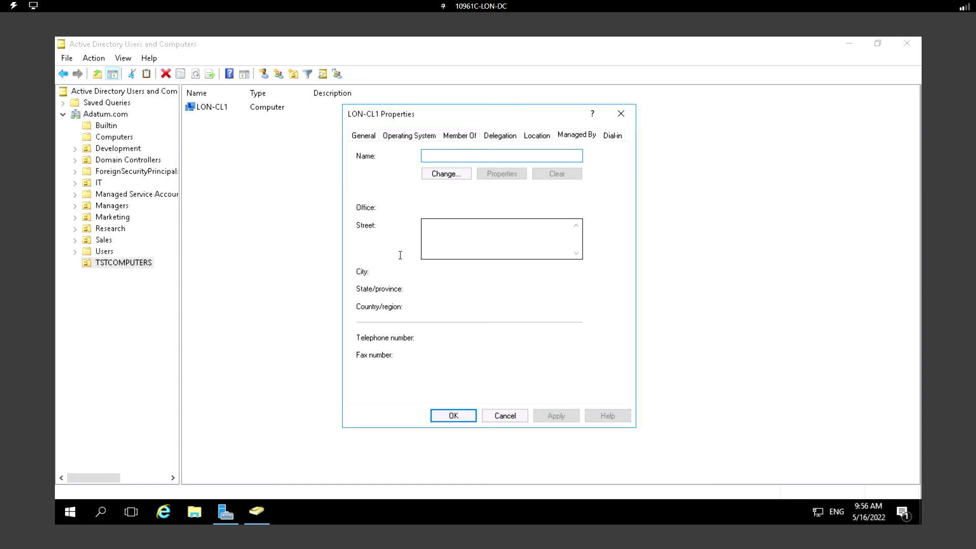
left_click(615, 136)
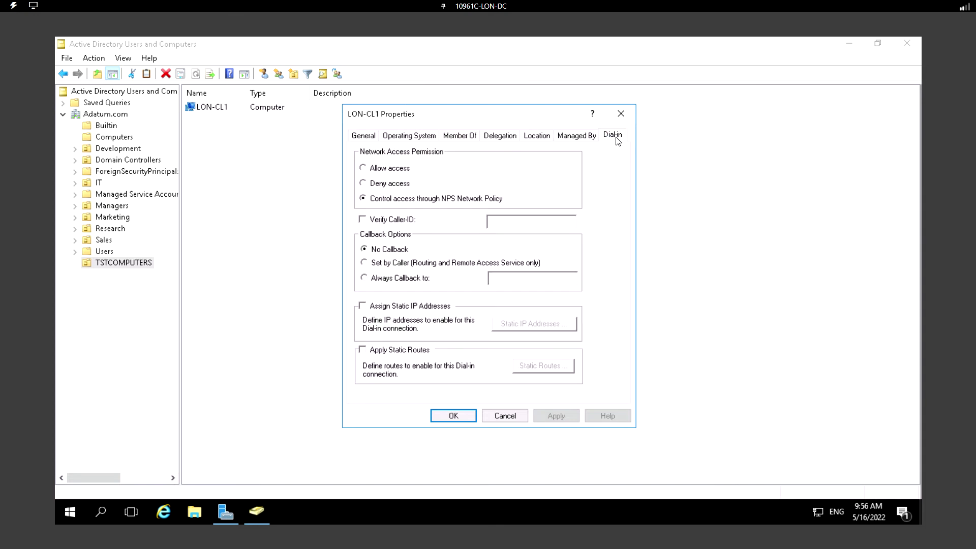
left_click(513, 415)
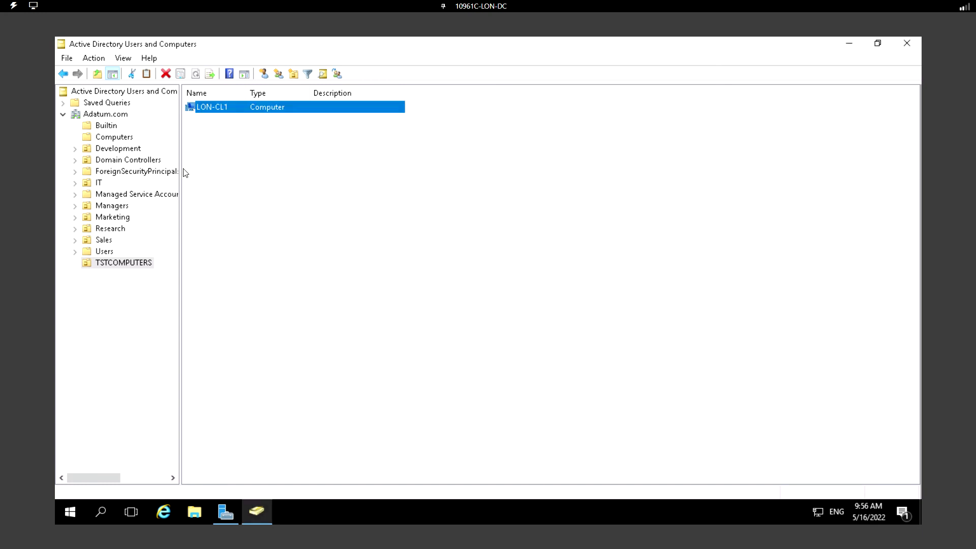
View the group selection for adding LON-SVR1 from the Computers container to a group, closing it without choosing one.
left_click(112, 138)
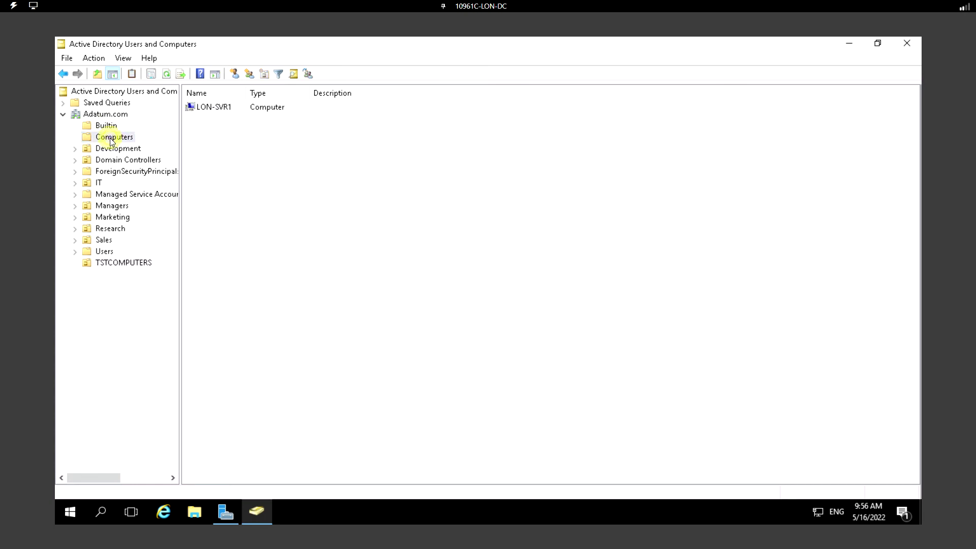
left_click(216, 108)
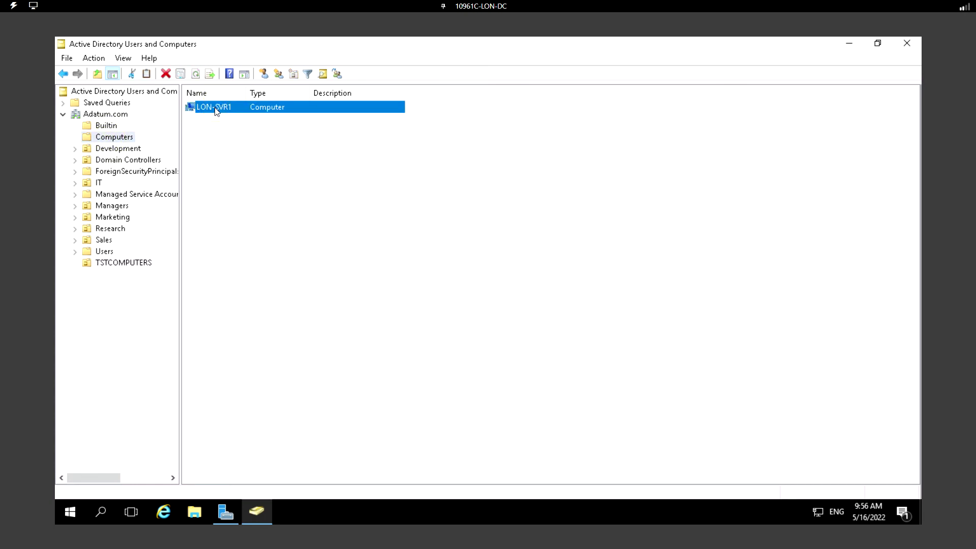
right_click(217, 111)
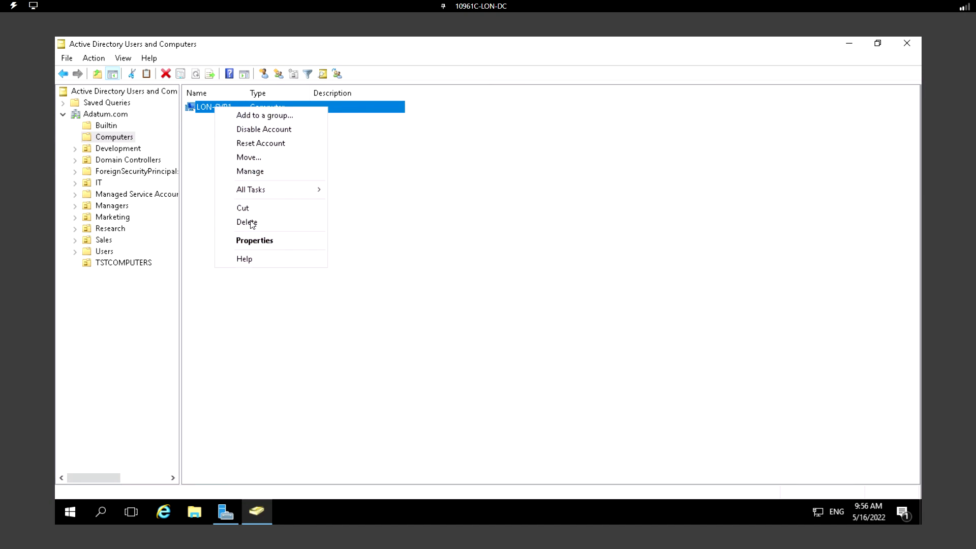
left_click(269, 116)
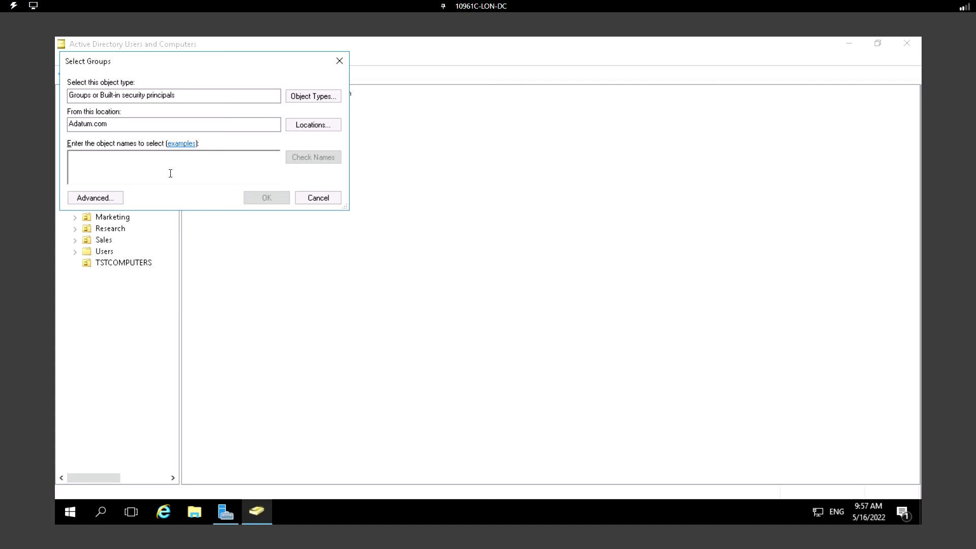
left_click(321, 199)
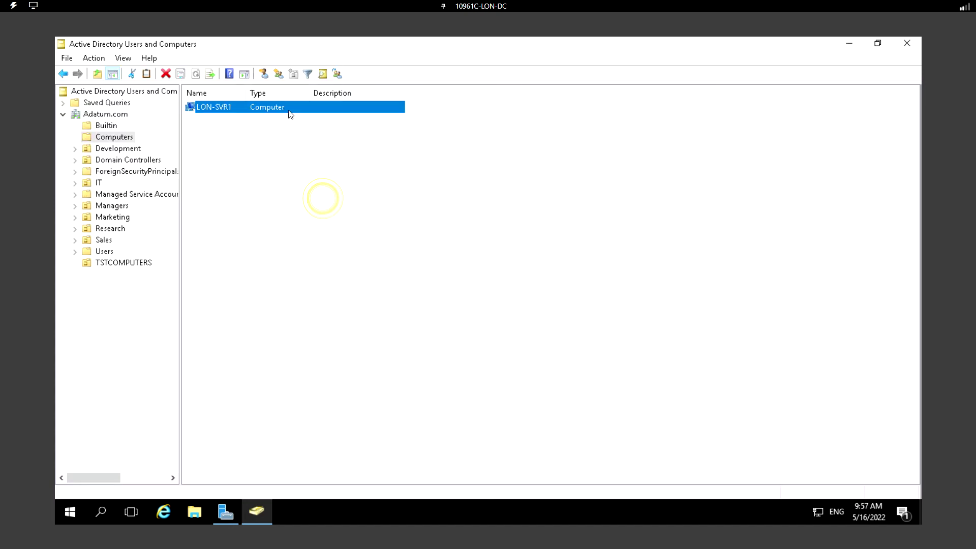
Disable the LON-SVR1 computer account in the Computers container.
right_click(218, 111)
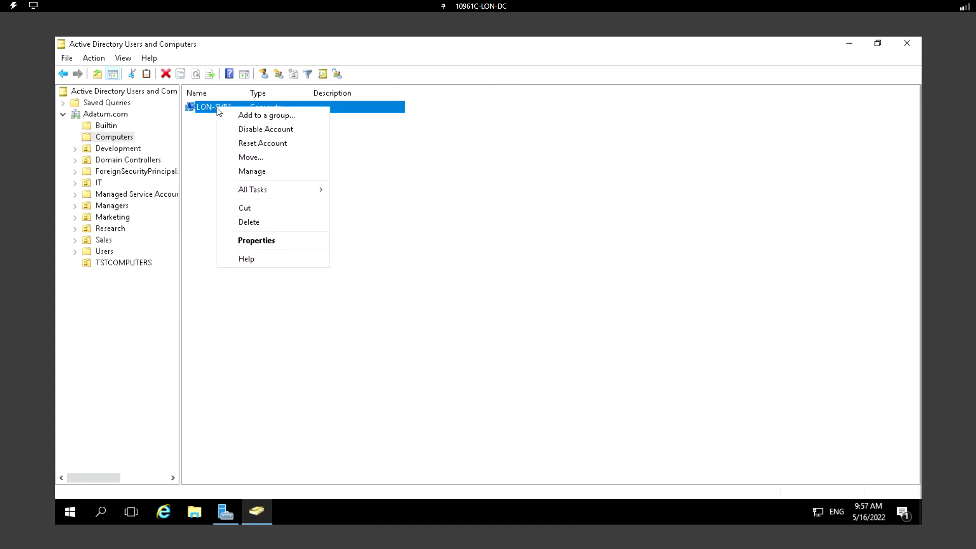
left_click(278, 130)
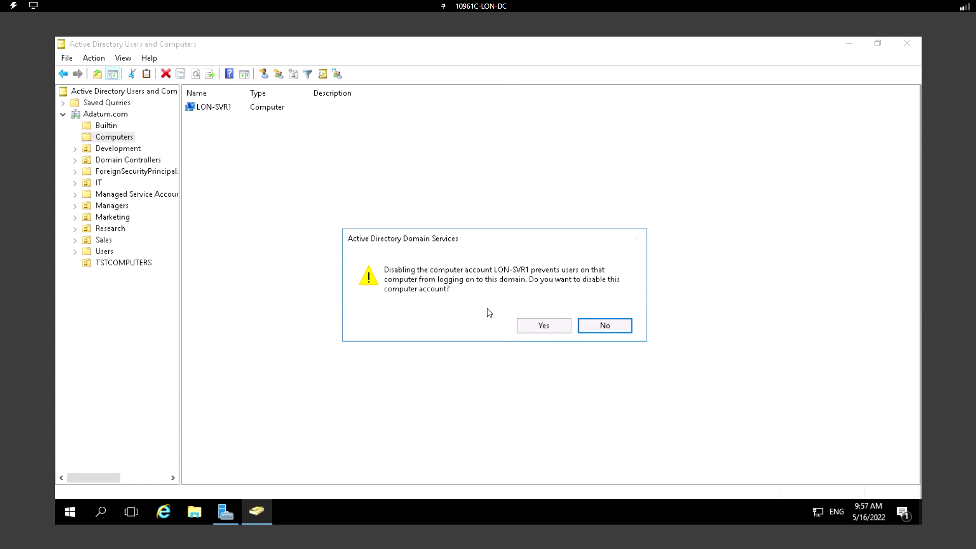
left_click(544, 328)
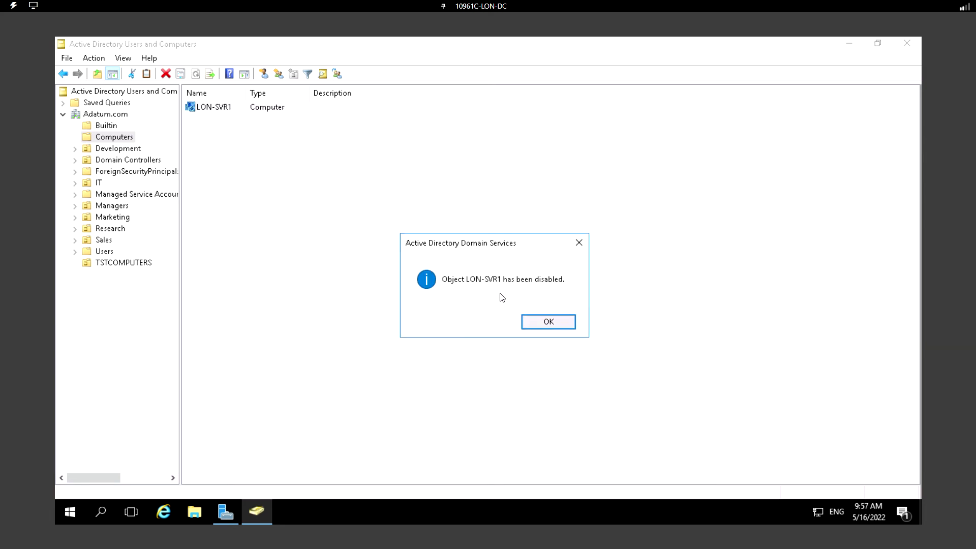
left_click(548, 322)
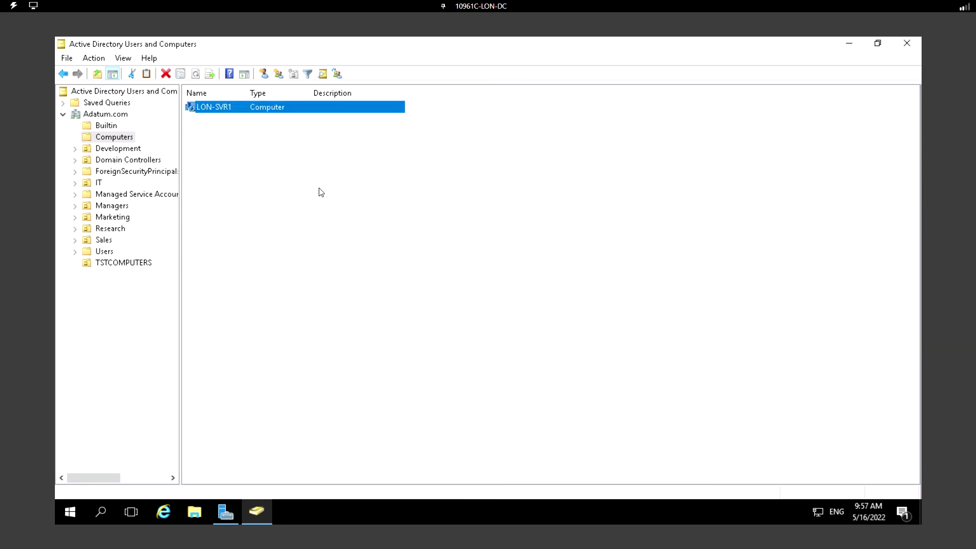
Re-enable the LON-SVR1 computer account and refresh the Computers container.
right_click(241, 173)
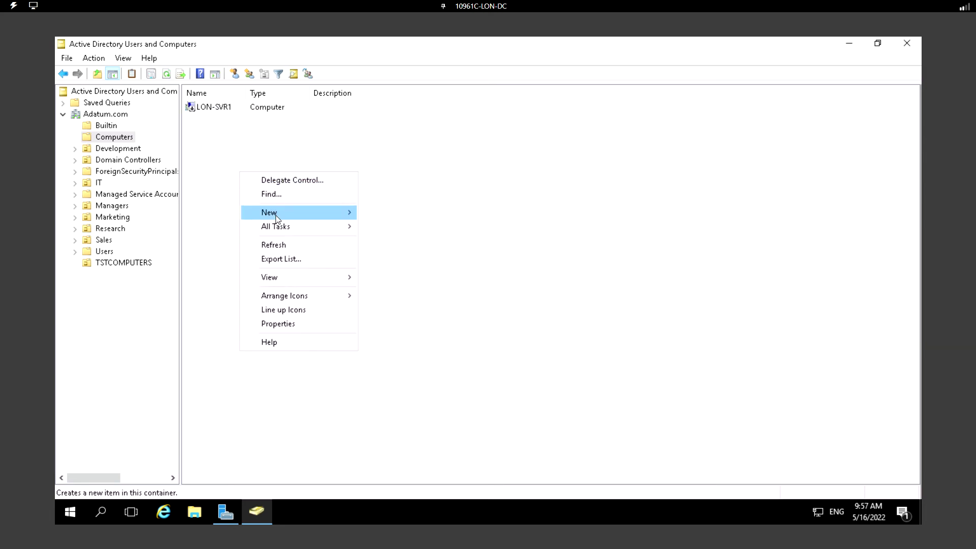
right_click(213, 137)
left_click(206, 106)
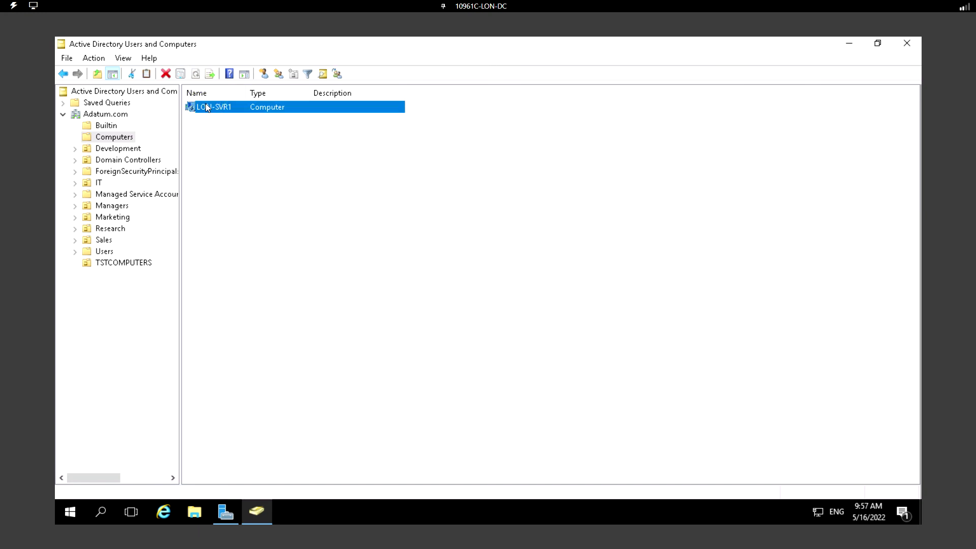
right_click(217, 106)
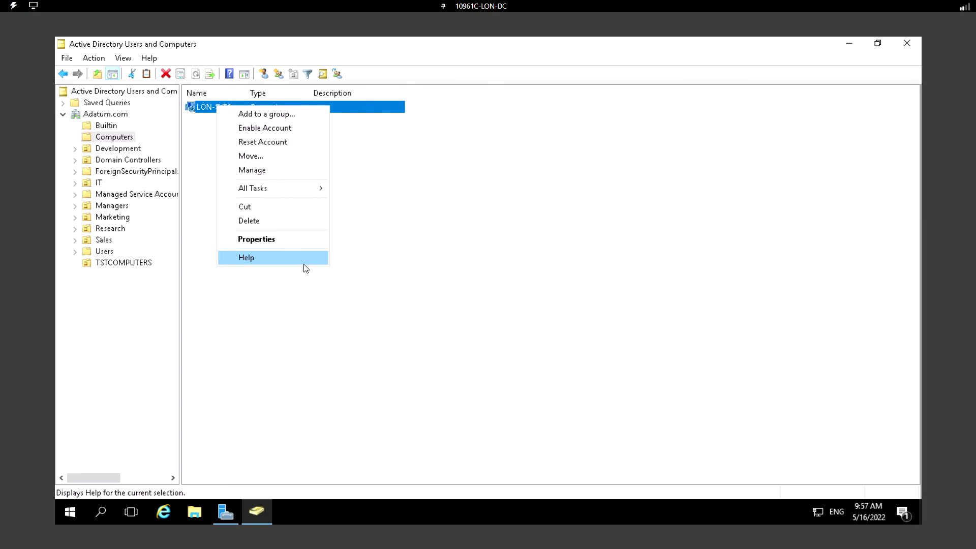
left_click(261, 132)
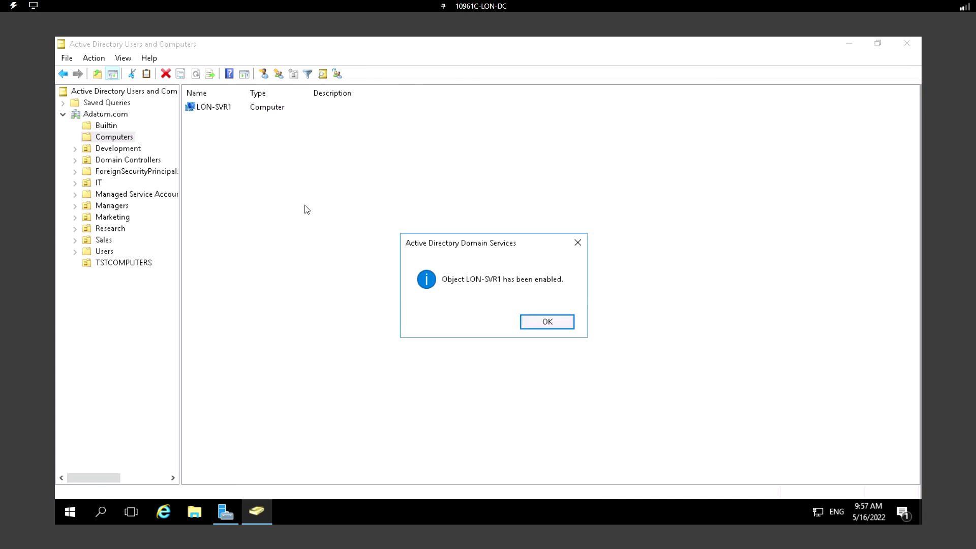
left_click(558, 325)
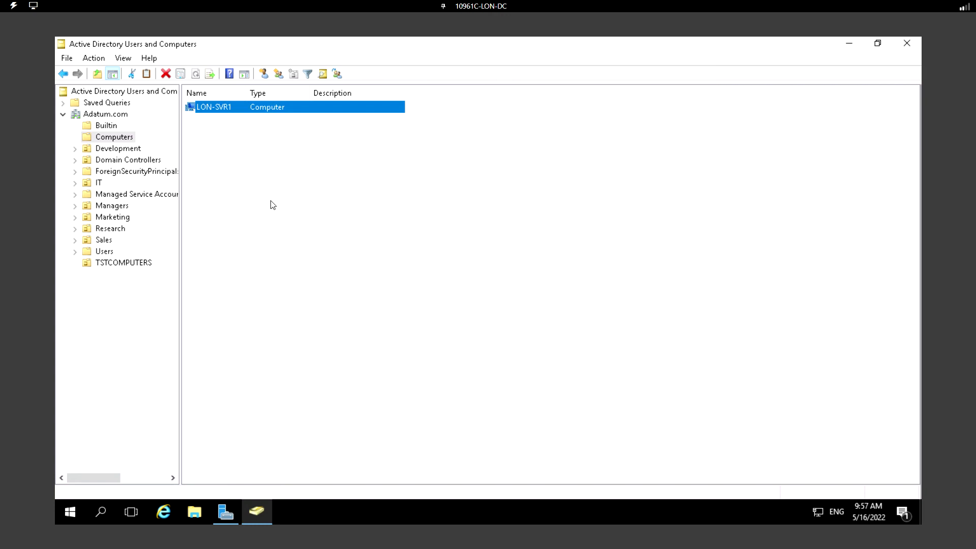
right_click(255, 175)
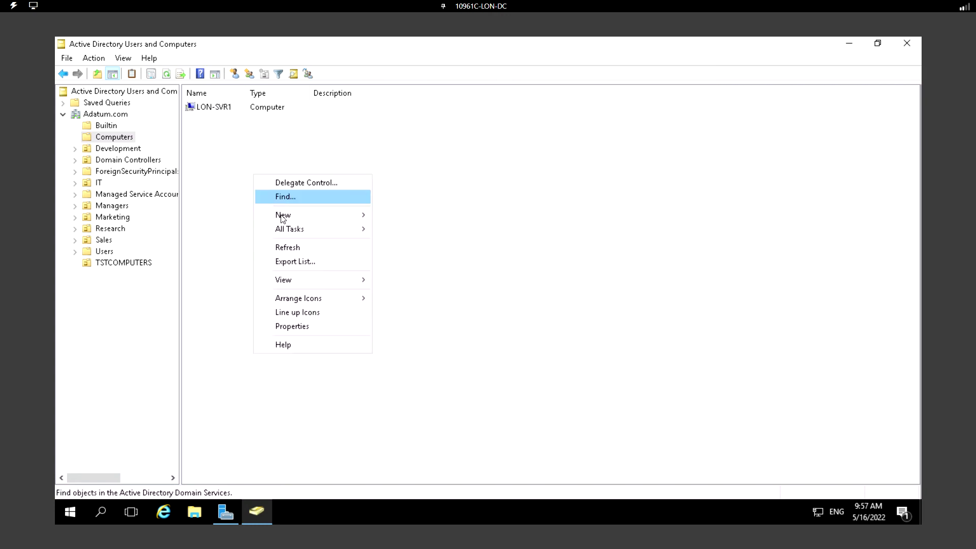
left_click(288, 247)
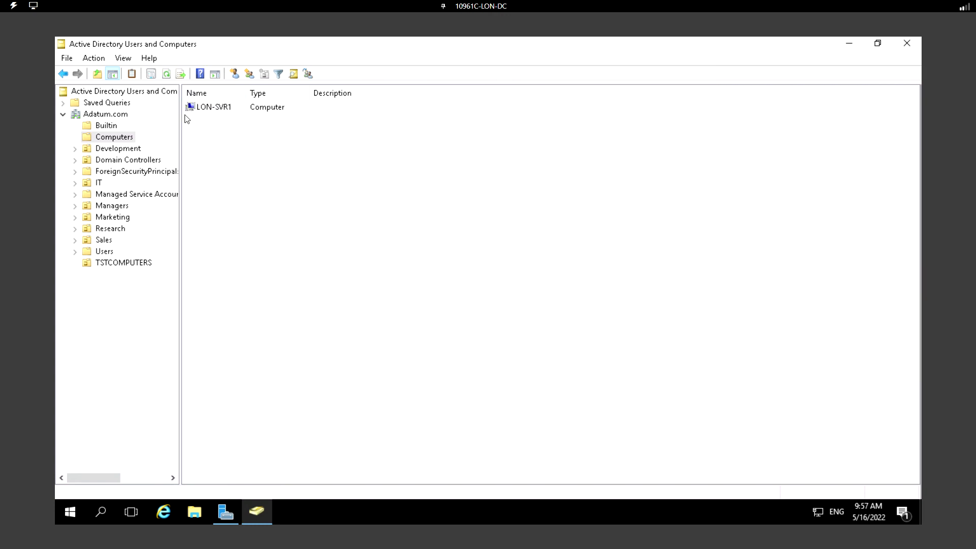
Review the account commands available for LON-SVR1 and its general properties, closing them without changes.
right_click(203, 110)
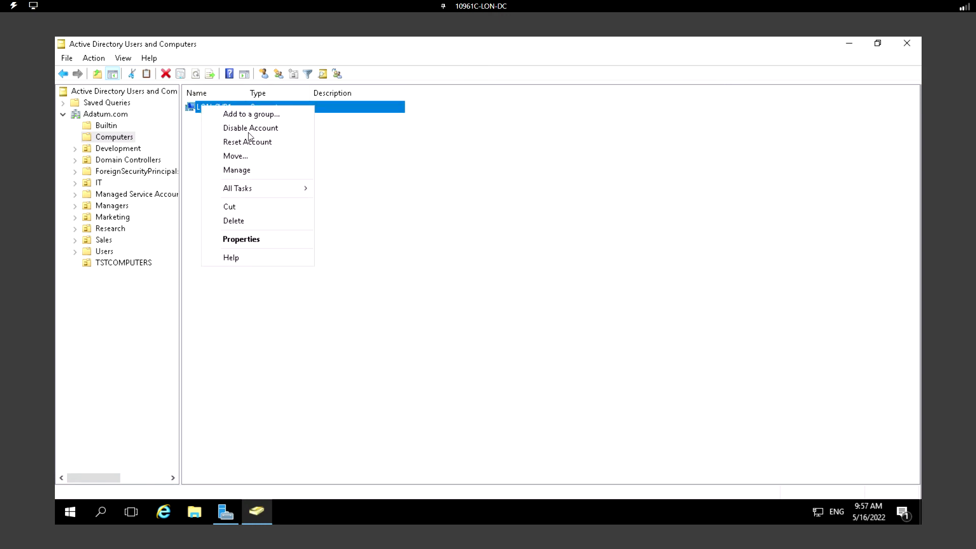
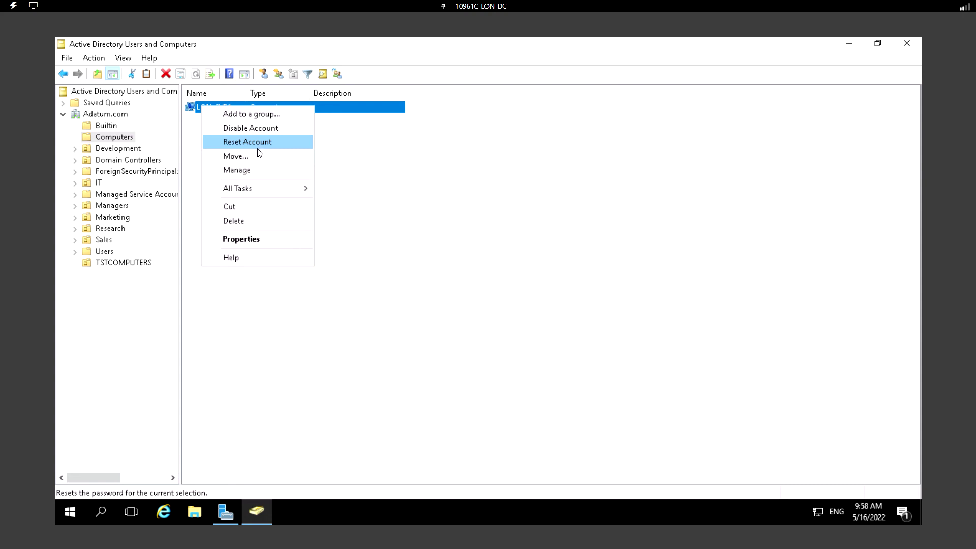
left_click(351, 196)
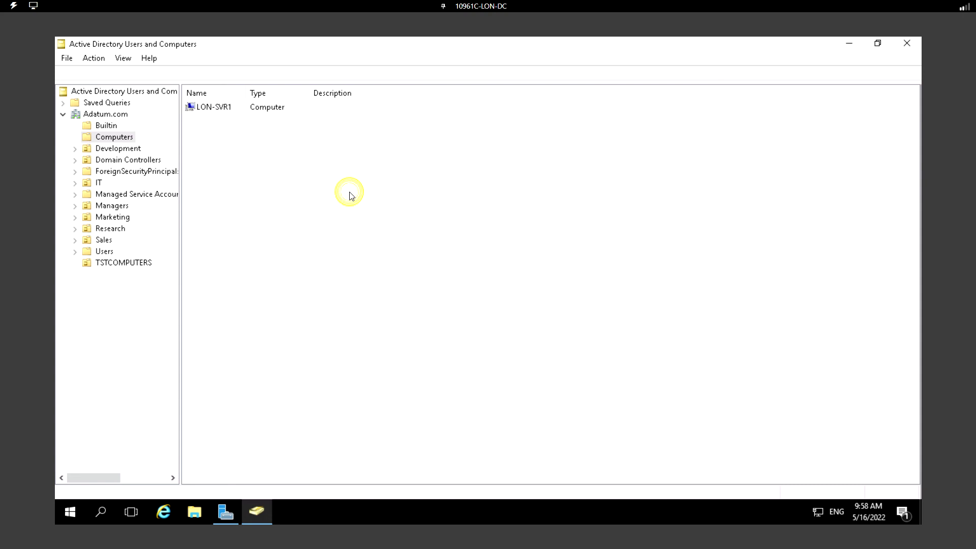
left_click(213, 110)
right_click(213, 110)
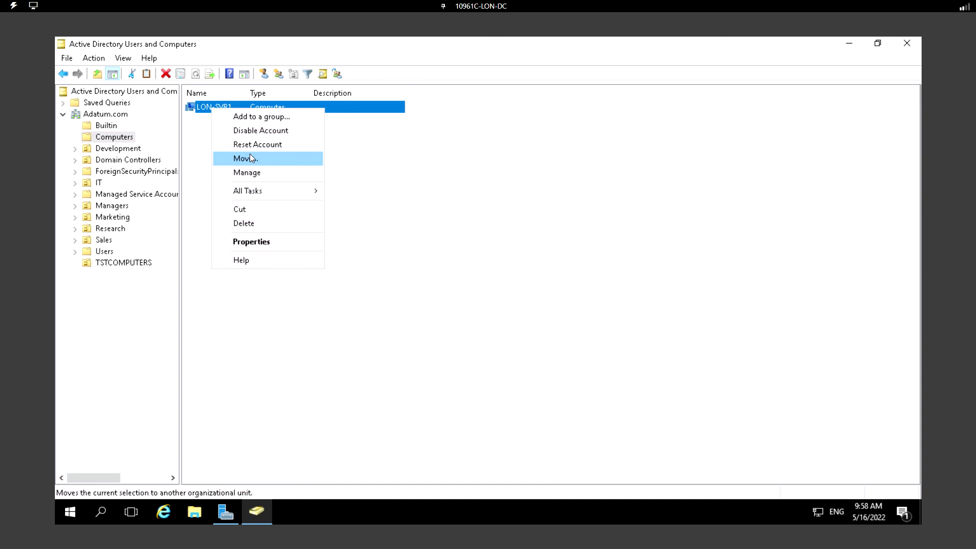
left_click(270, 241)
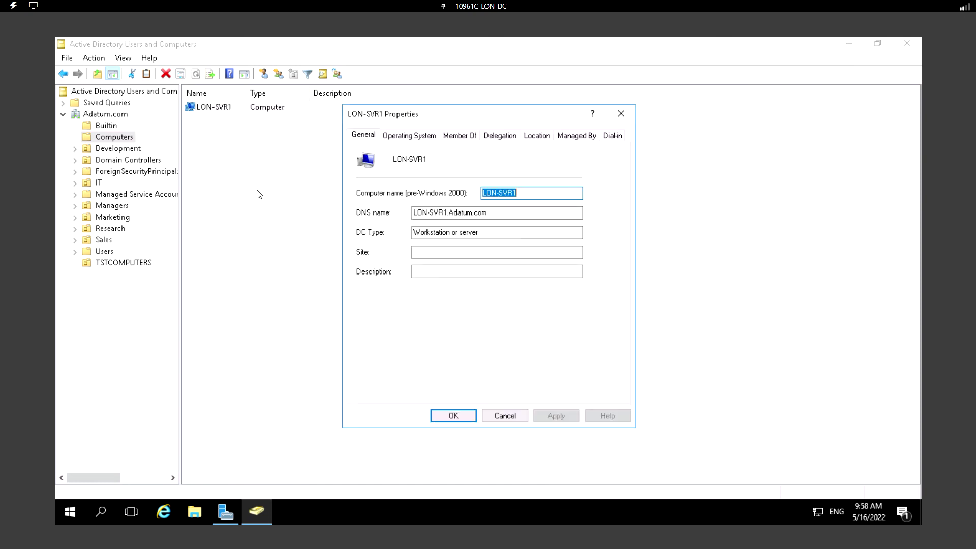
left_click(624, 113)
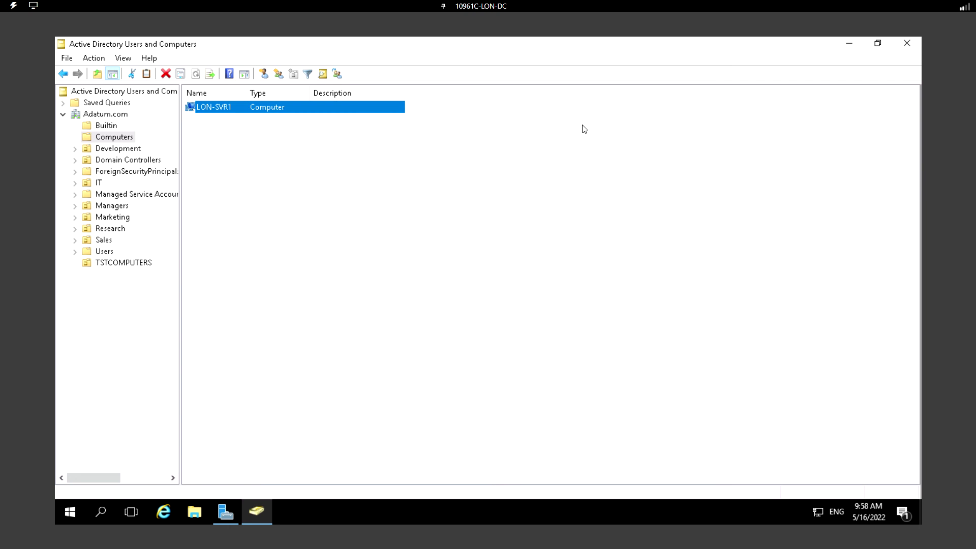
View the destination containers for moving LON-SVR1, and cancel without moving the account.
right_click(222, 113)
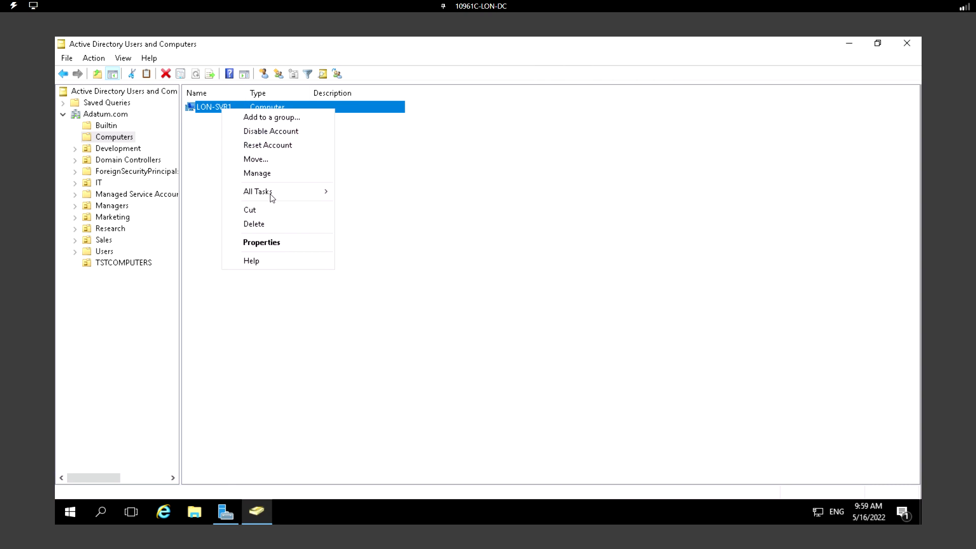
left_click(264, 159)
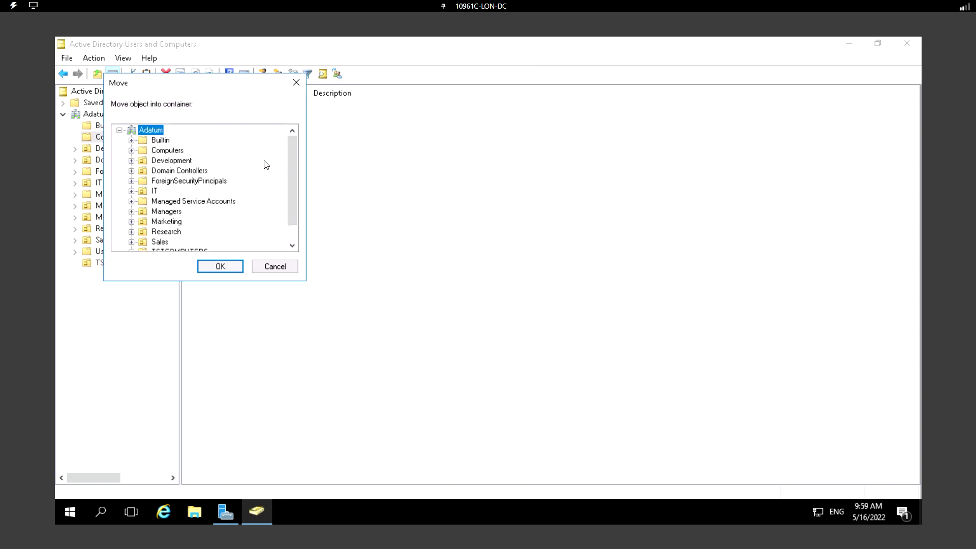
left_click(283, 266)
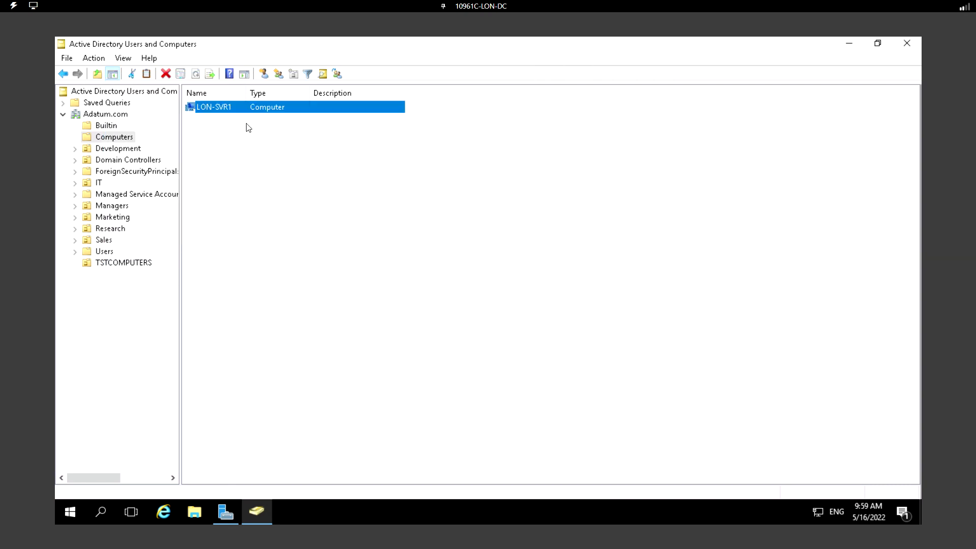
Open remote computer management for LON-SVR1 and cancel the Event Viewer connection.
right_click(206, 105)
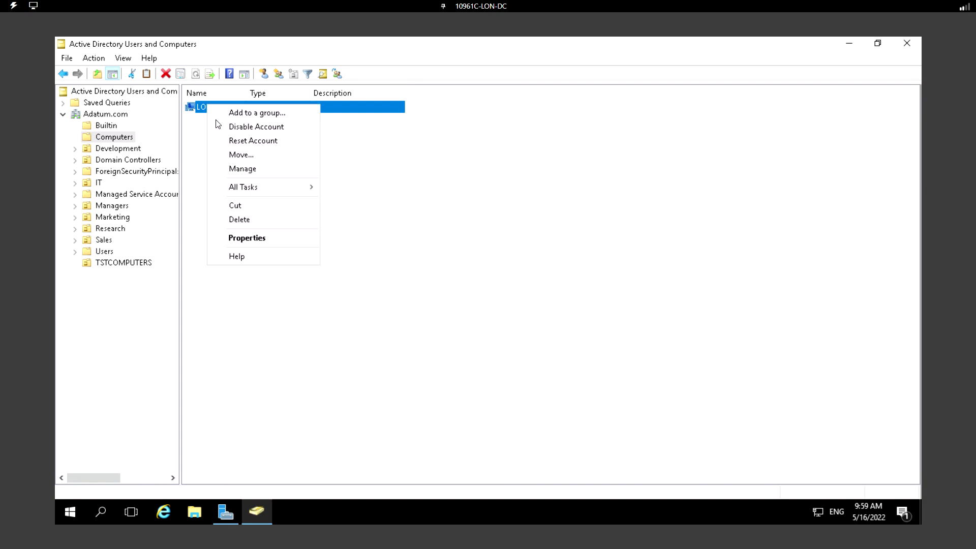
left_click(251, 172)
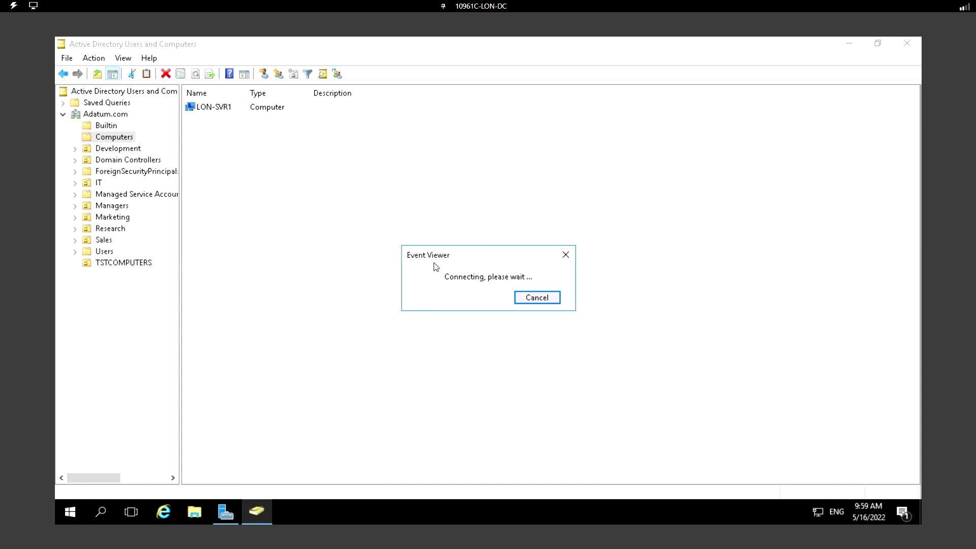
left_click(545, 299)
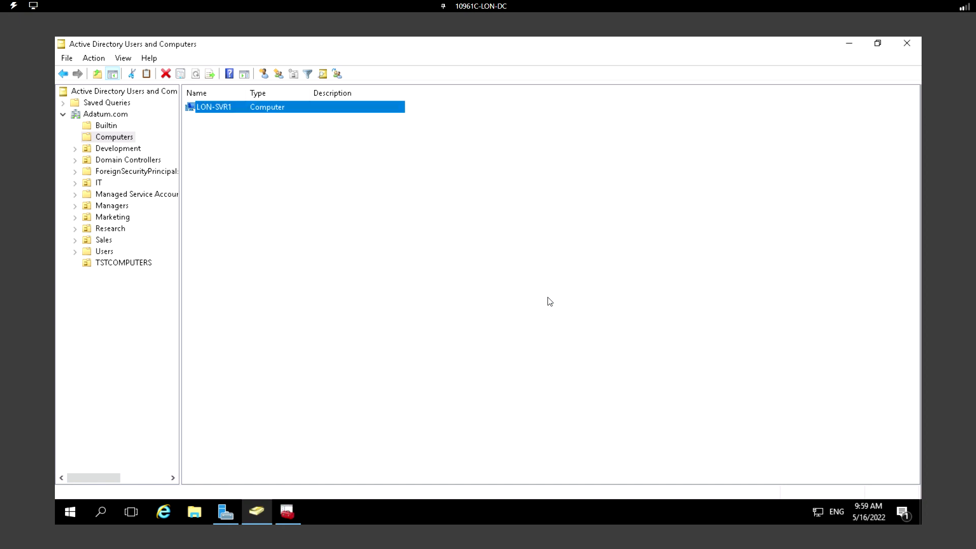
Start deleting the LON-SVR1 computer account, and decline the deletion to keep the account.
right_click(209, 110)
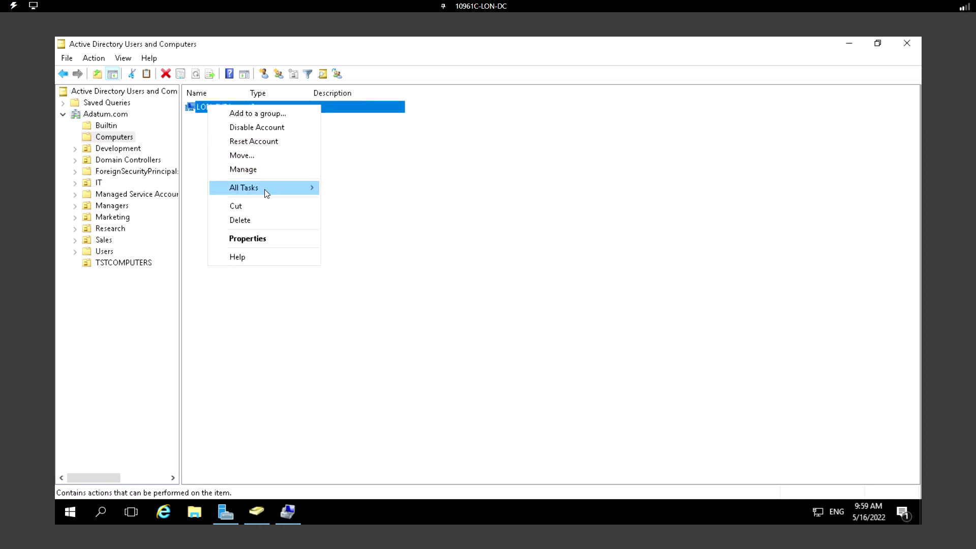
mouse_move(265, 189)
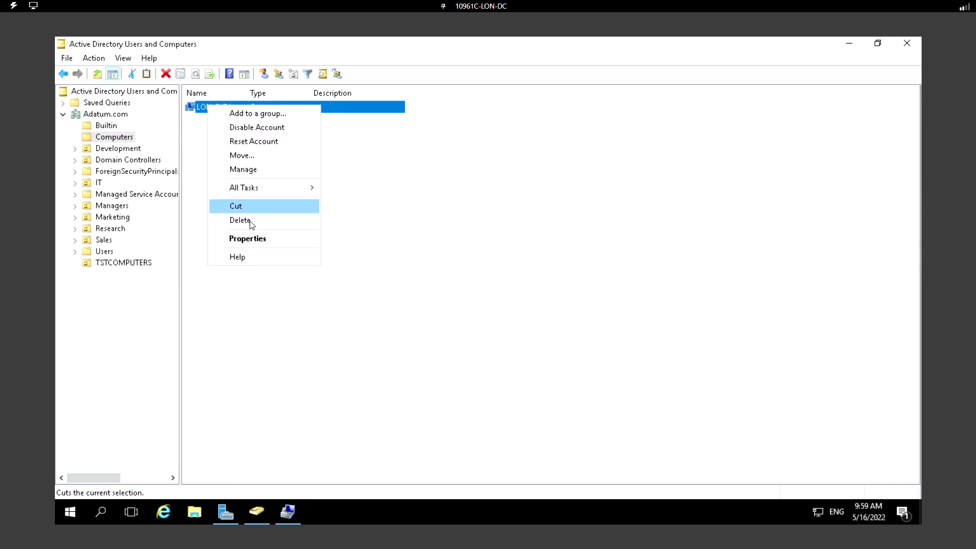
left_click(276, 222)
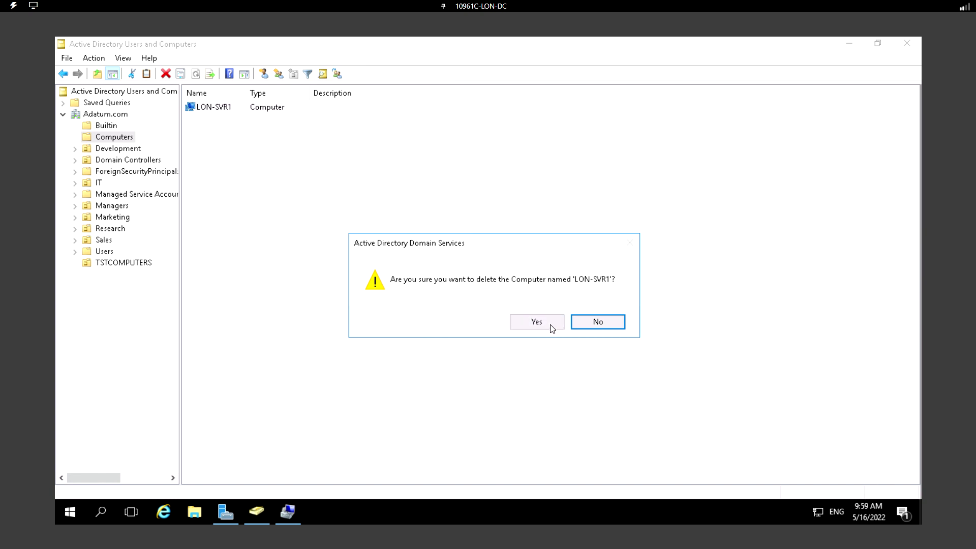
left_click(616, 321)
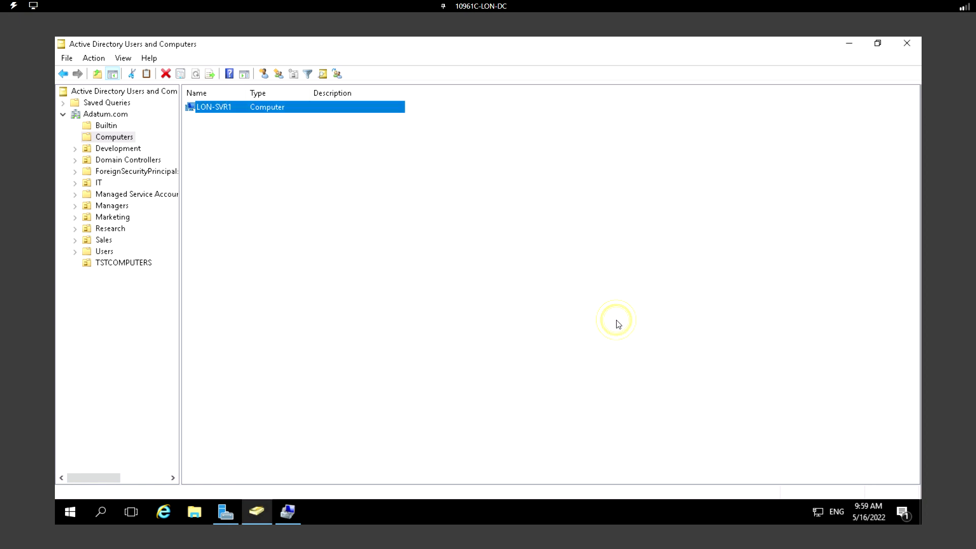
right_click(216, 111)
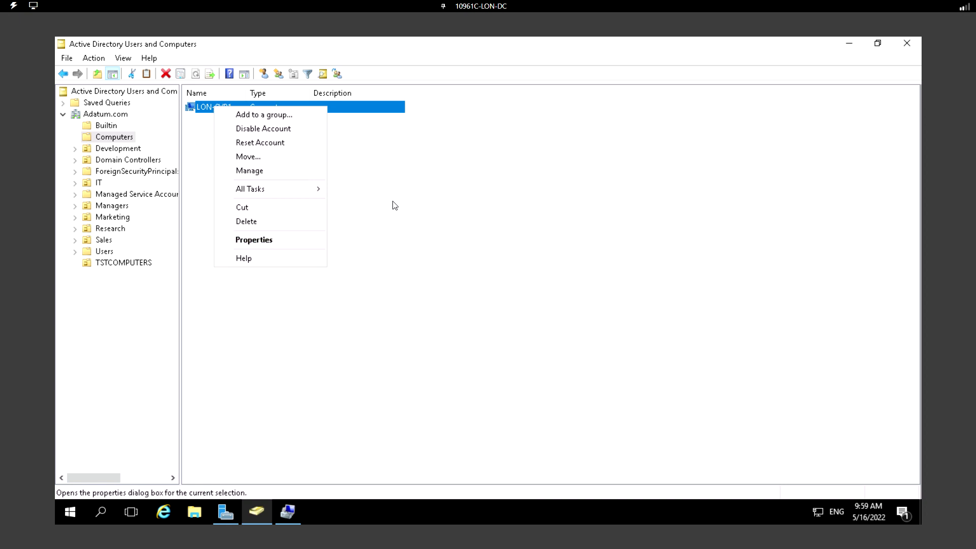
left_click(371, 161)
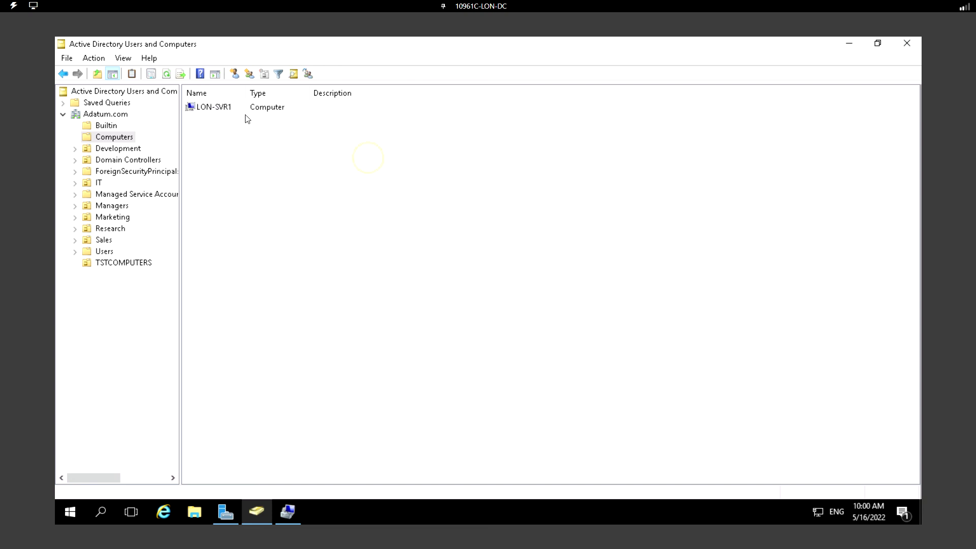
left_click(202, 109)
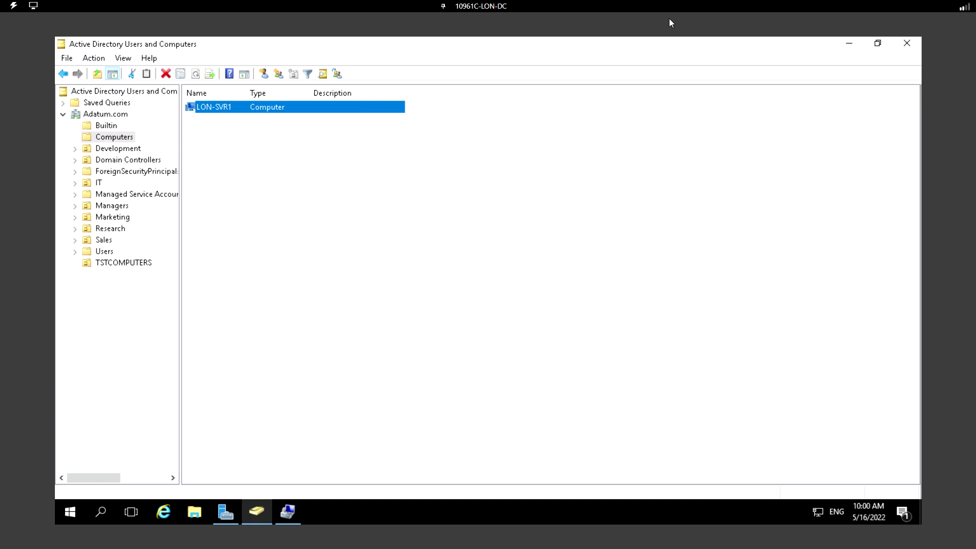
mouse_move(671, 22)
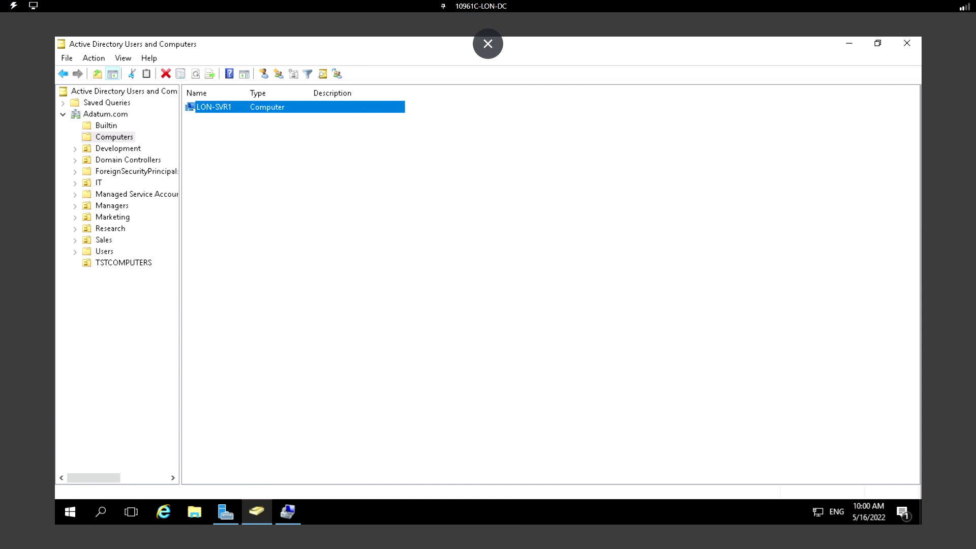